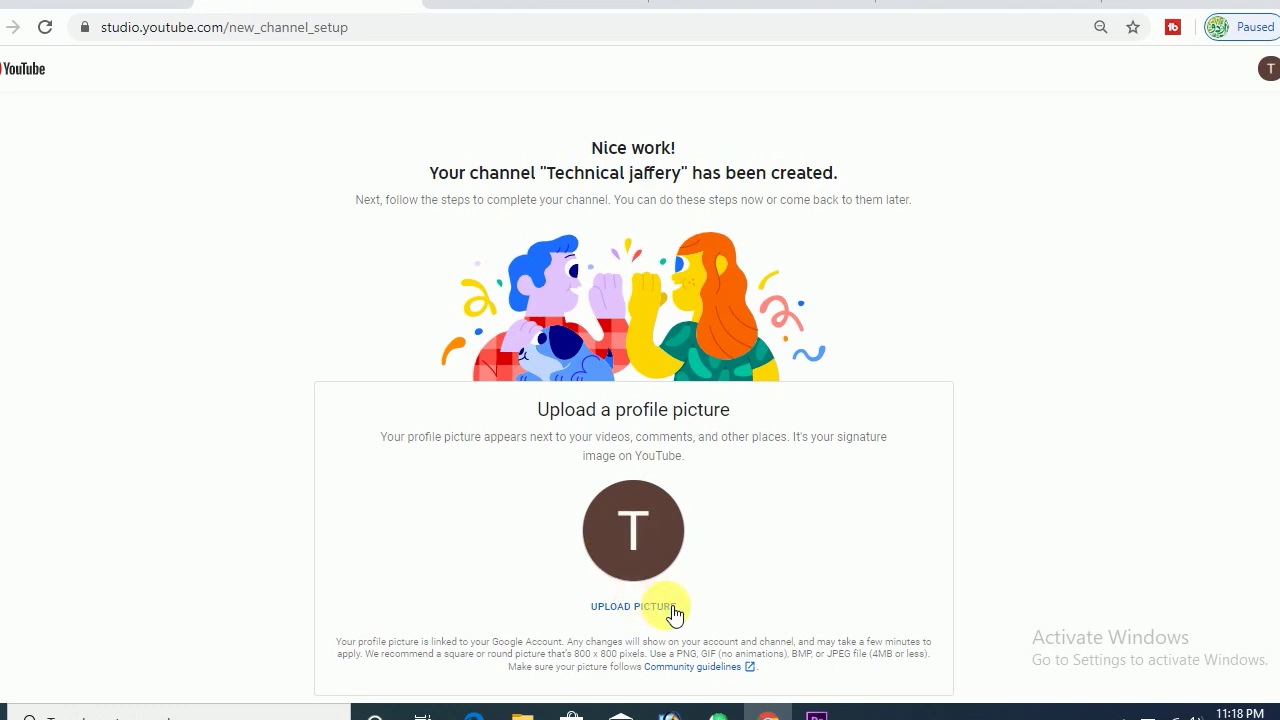
Step: Open the personal profile on Facebook and save its full-size profile picture to the Desktop as a JPEG image
{"action": "left_click", "coordinate": [100, 5]}
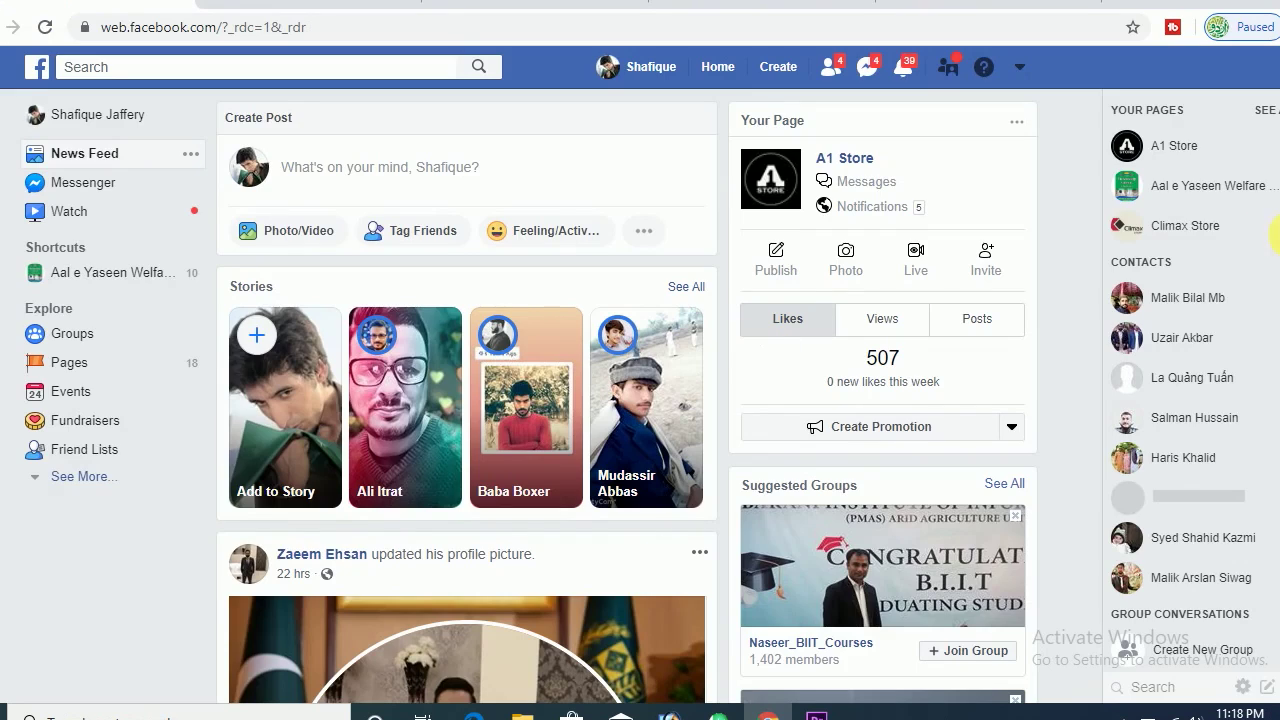
{"action": "left_click", "coordinate": [651, 67]}
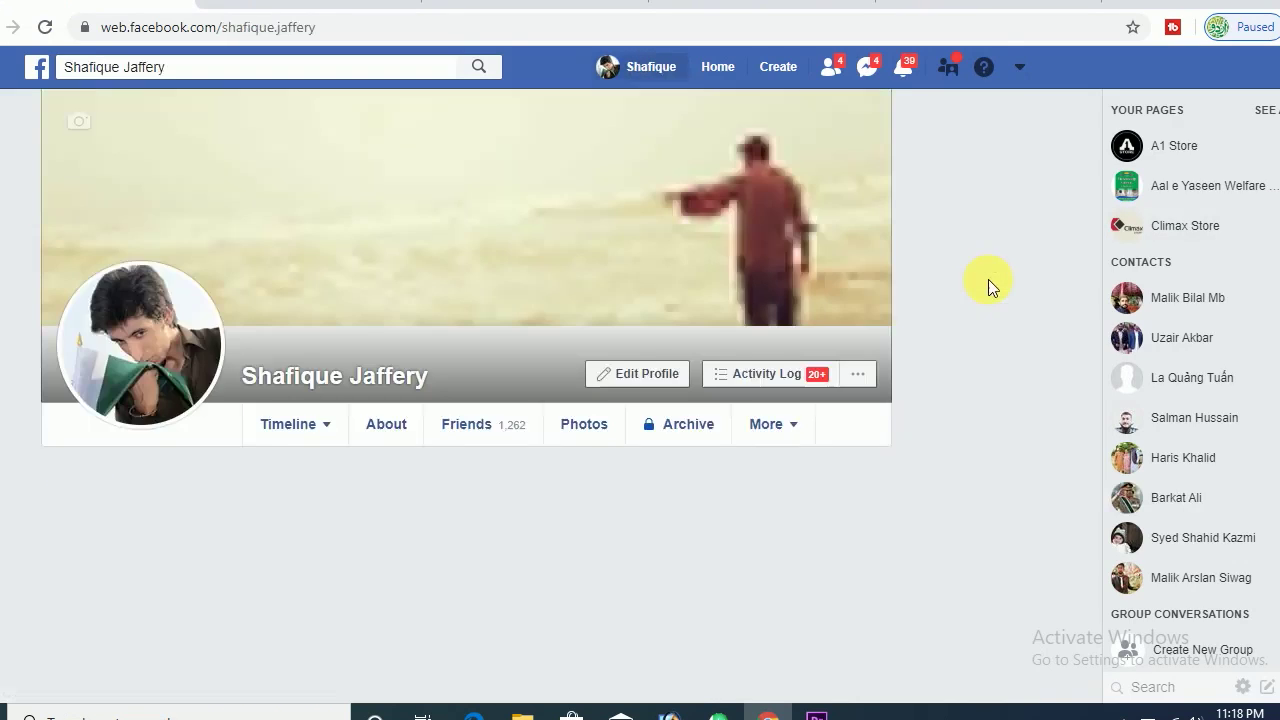
{"action": "mouse_move", "coordinate": [125, 335]}
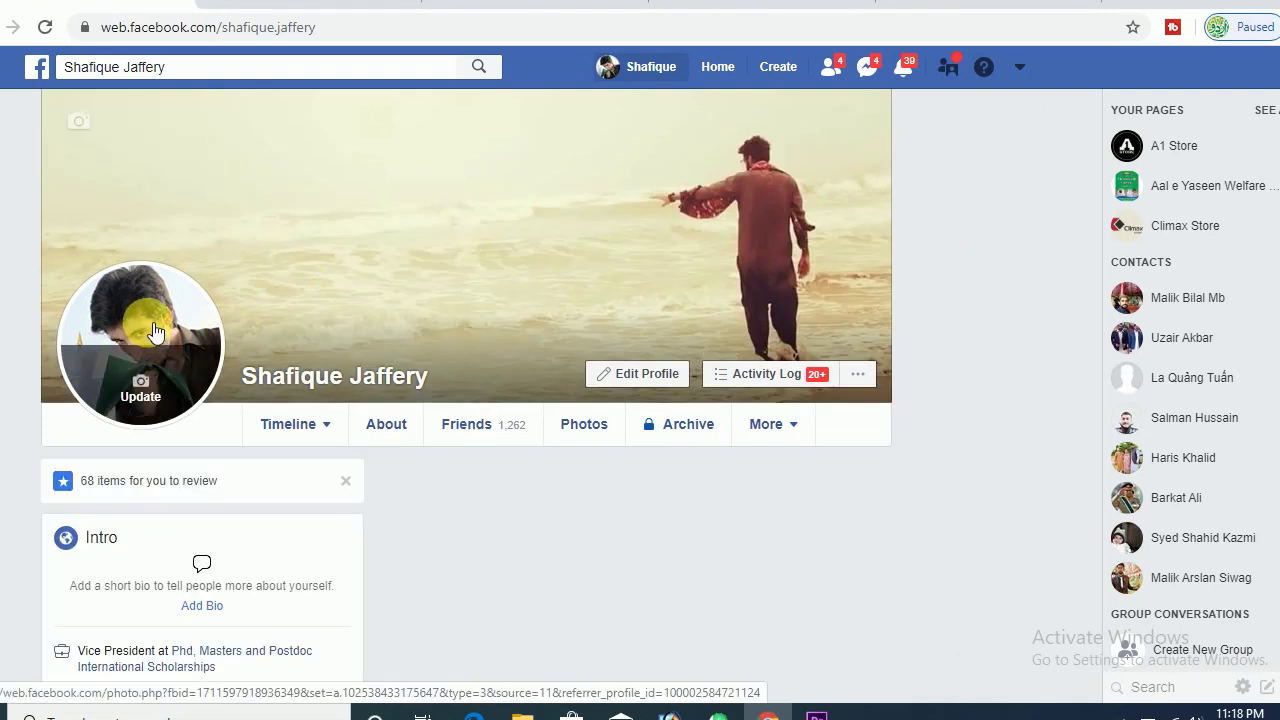
{"action": "left_click", "coordinate": [155, 332]}
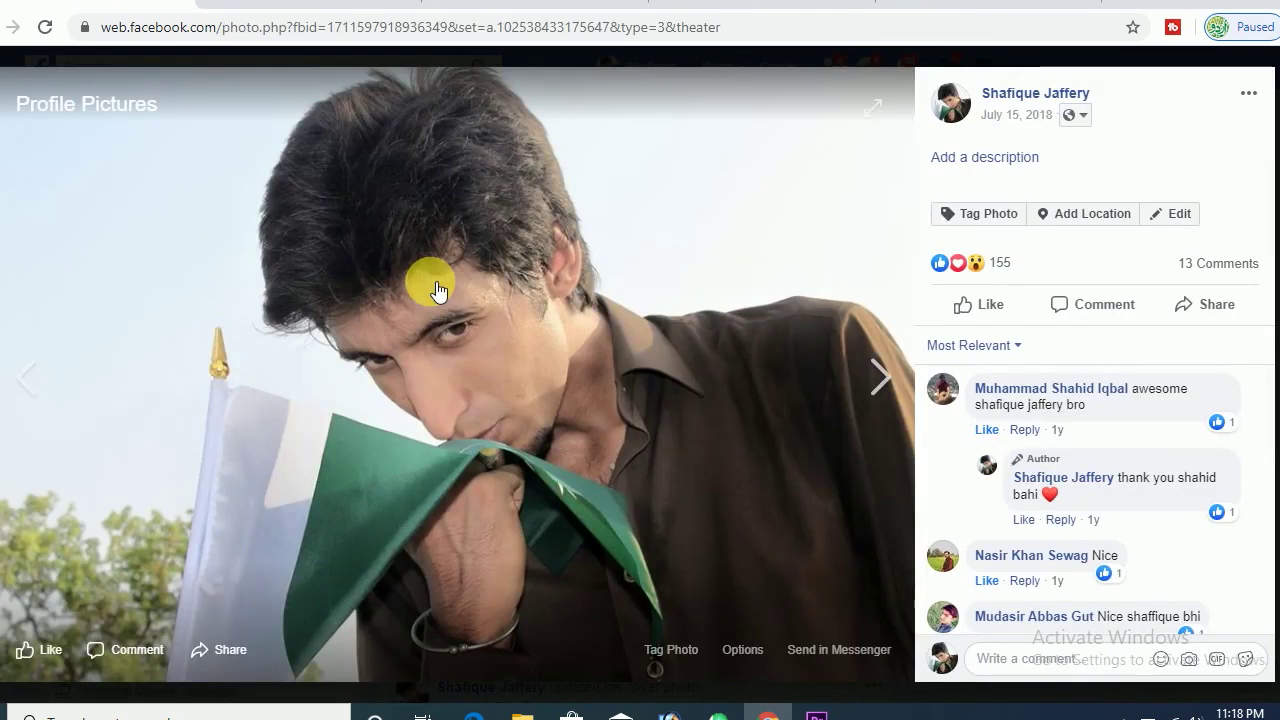
{"action": "left_click", "coordinate": [440, 292]}
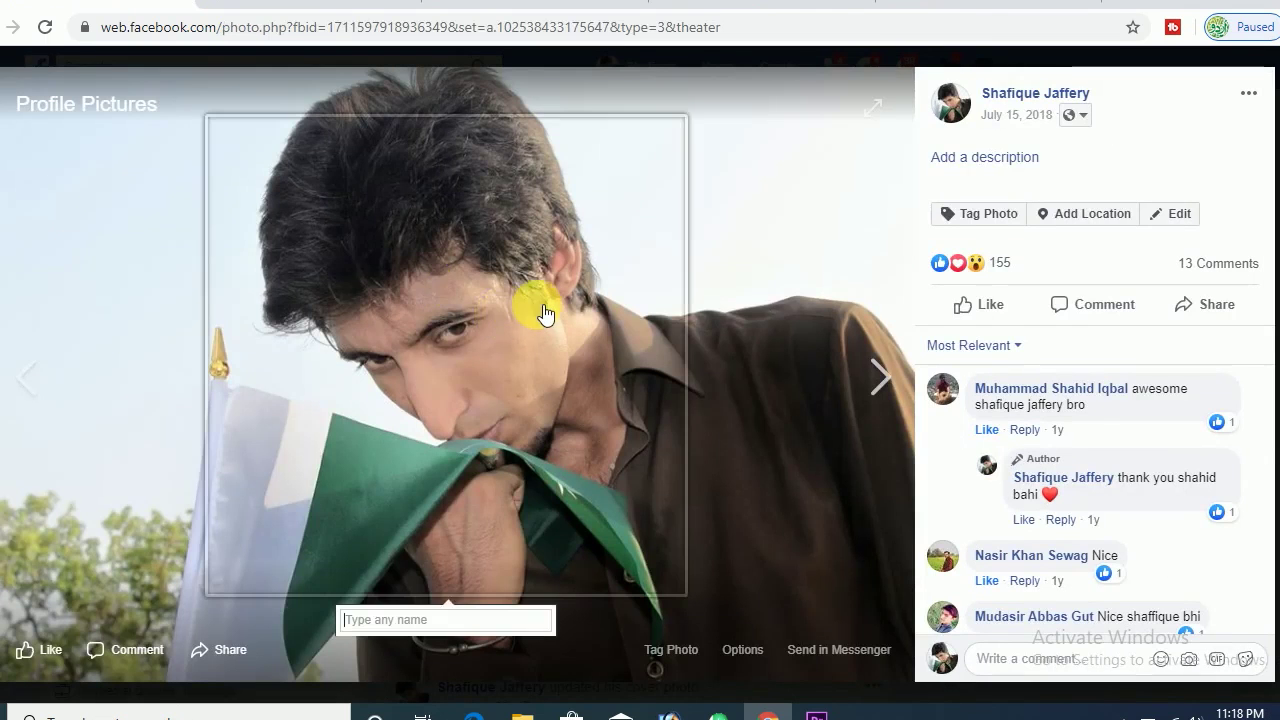
{"action": "right_click", "coordinate": [823, 287]}
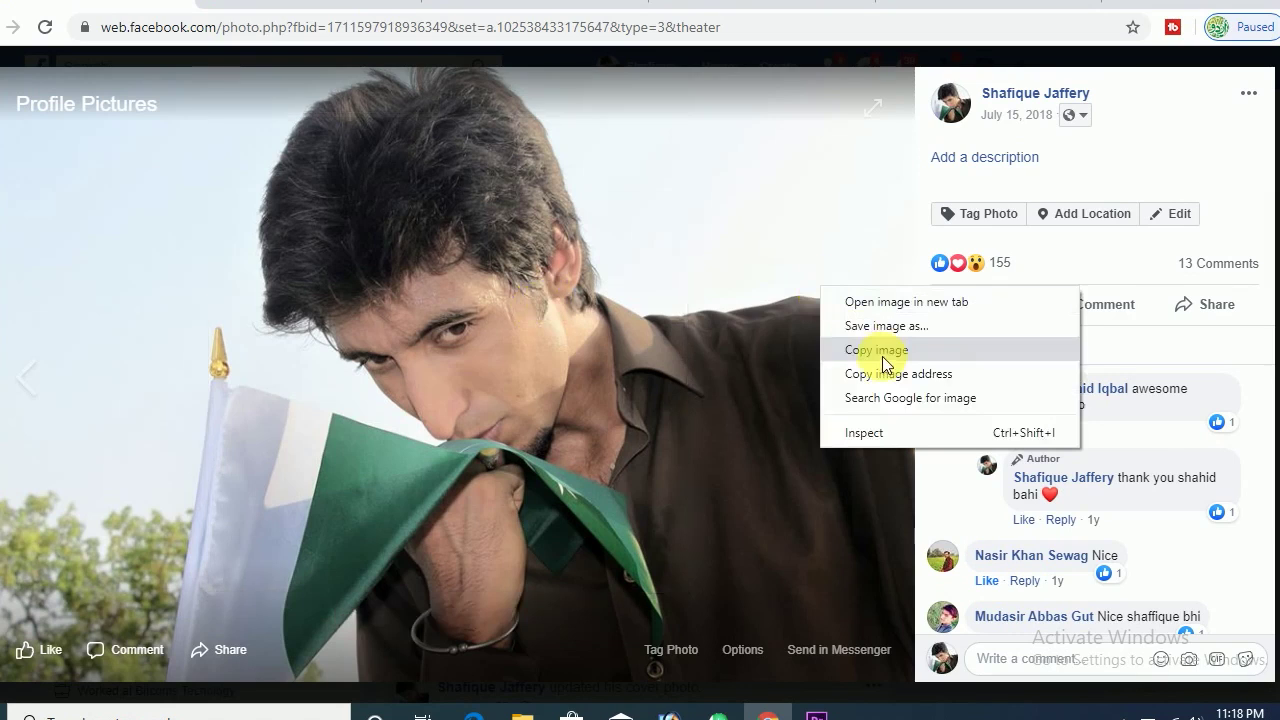
{"action": "left_click", "coordinate": [884, 327]}
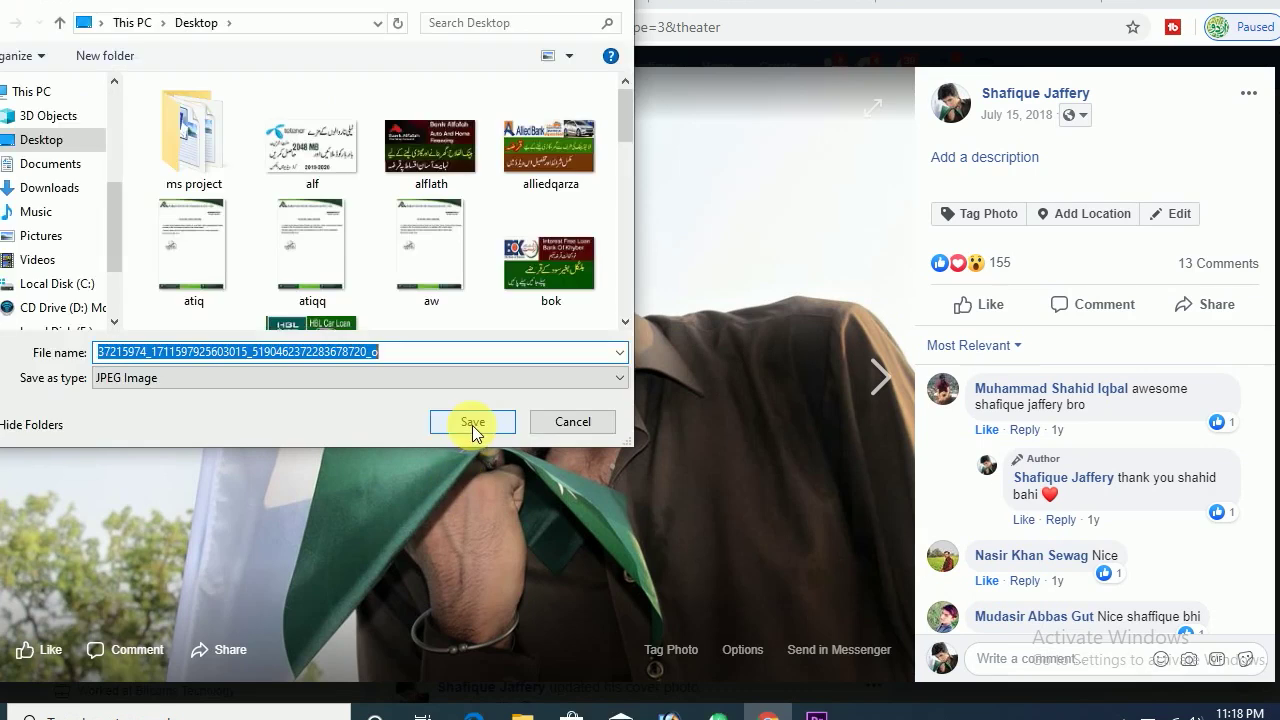
{"action": "left_click", "coordinate": [472, 422]}
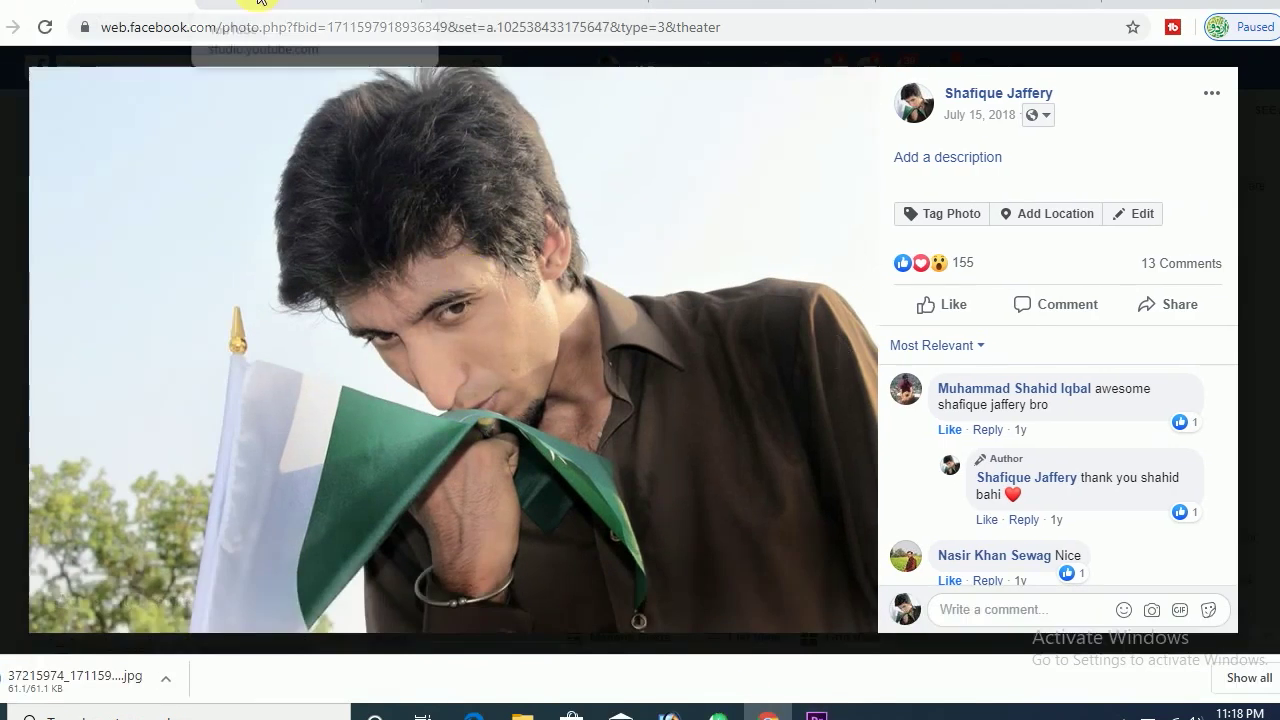
Step: Return to the YouTube channel setup and upload the saved picture as the channel's profile picture
{"action": "left_click", "coordinate": [260, 2]}
{"action": "left_click", "coordinate": [651, 608]}
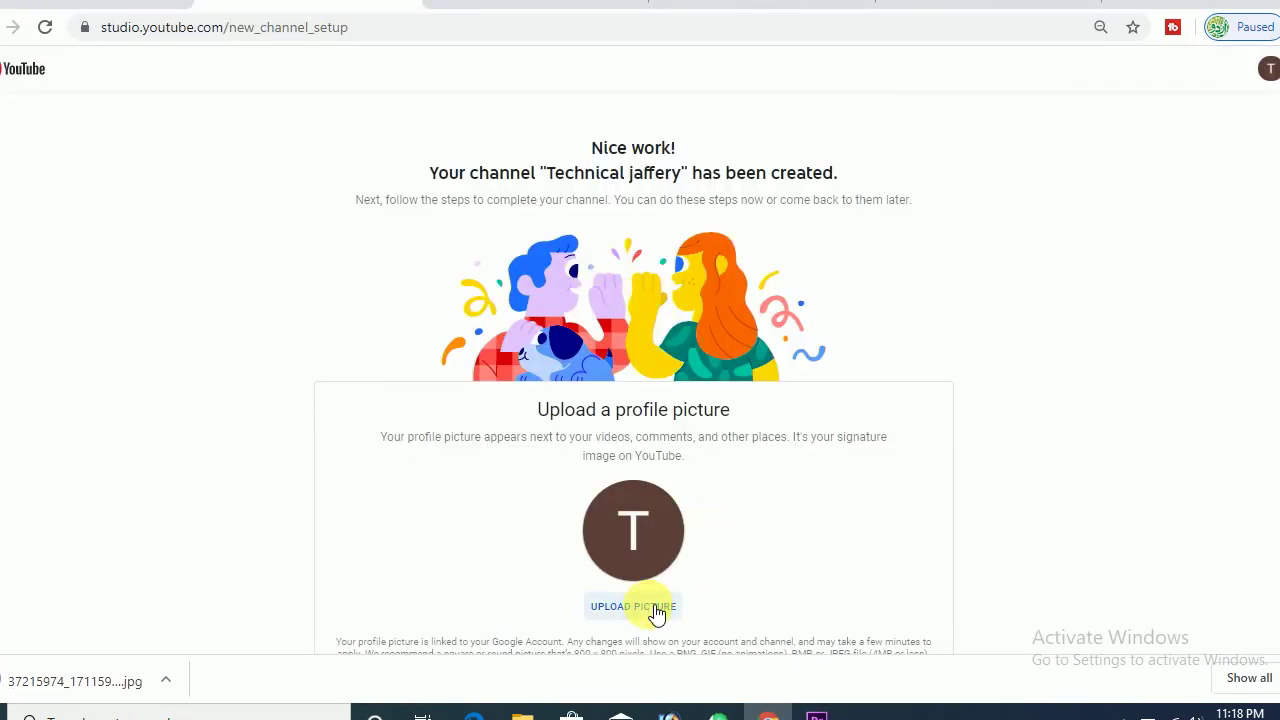
{"action": "left_click", "coordinate": [279, 178]}
{"action": "left_click", "coordinate": [494, 417]}
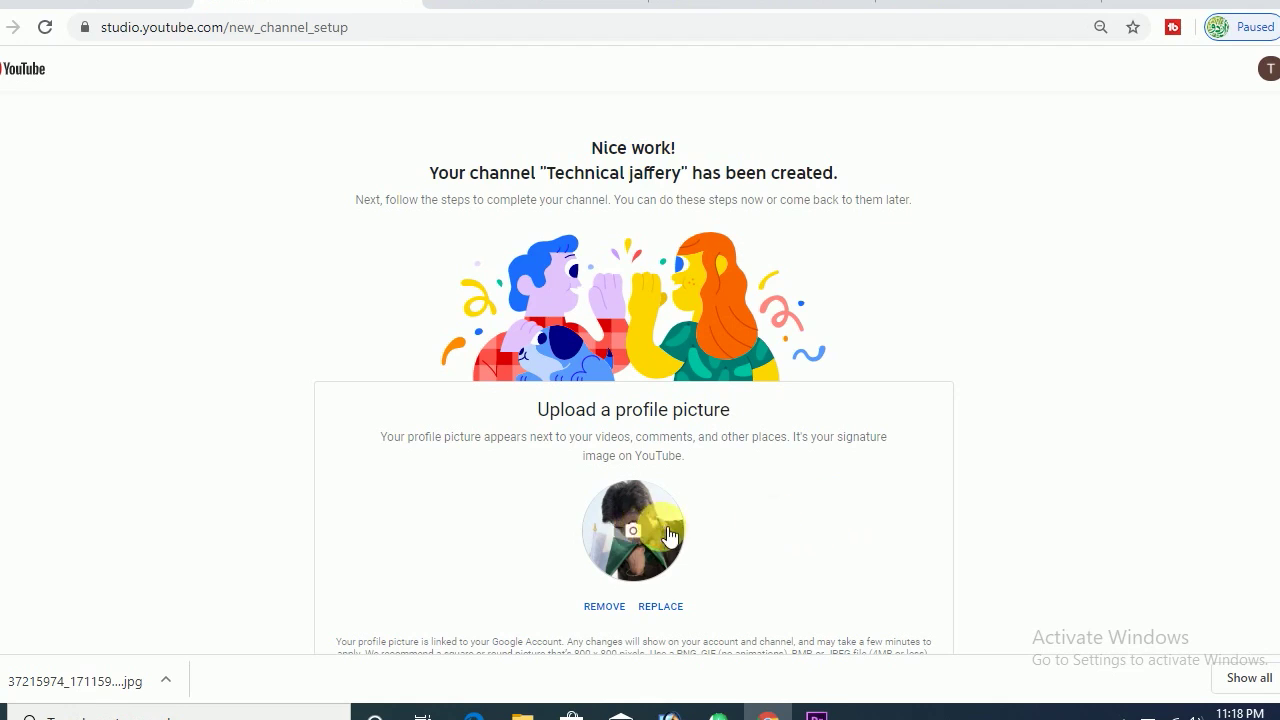
Step: Enter the channel description "This channel contain all stuff about education and tutorials and also for teaching online Earning Methods"
{"action": "scroll", "coordinate": [1278, 346], "scroll_direction": "down", "scroll_amount": 6}
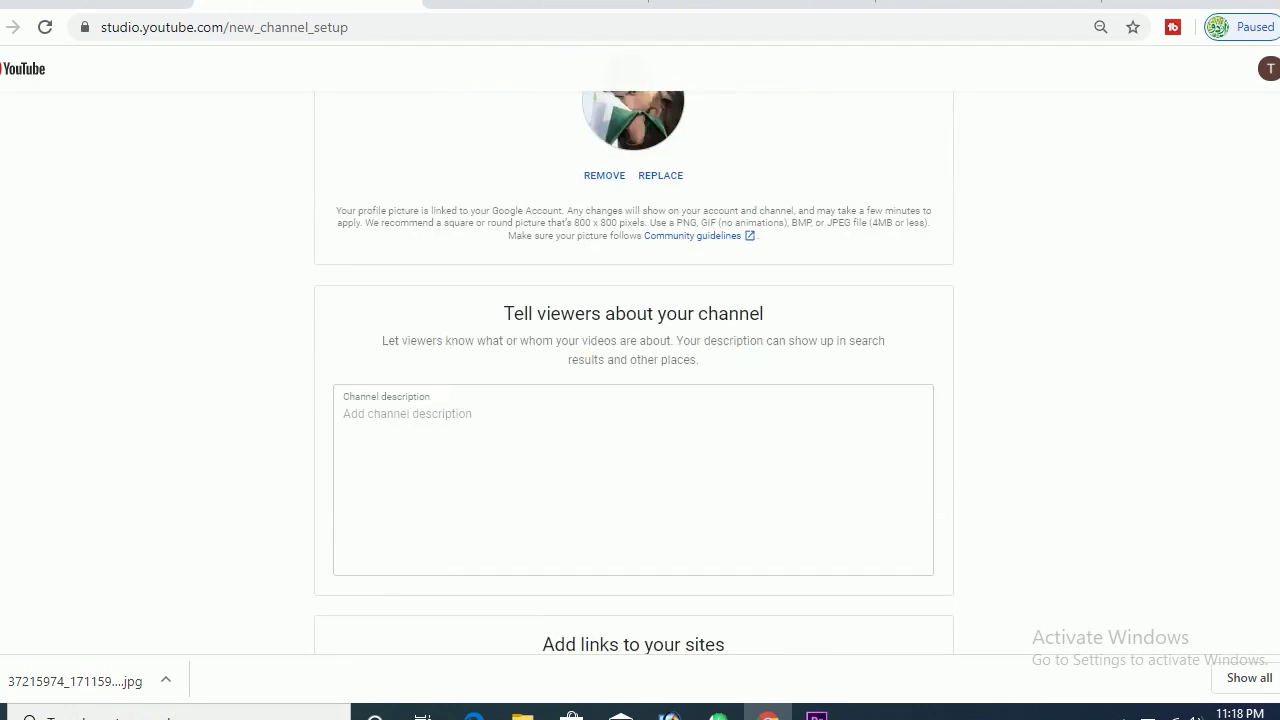
{"action": "left_click", "coordinate": [558, 322]}
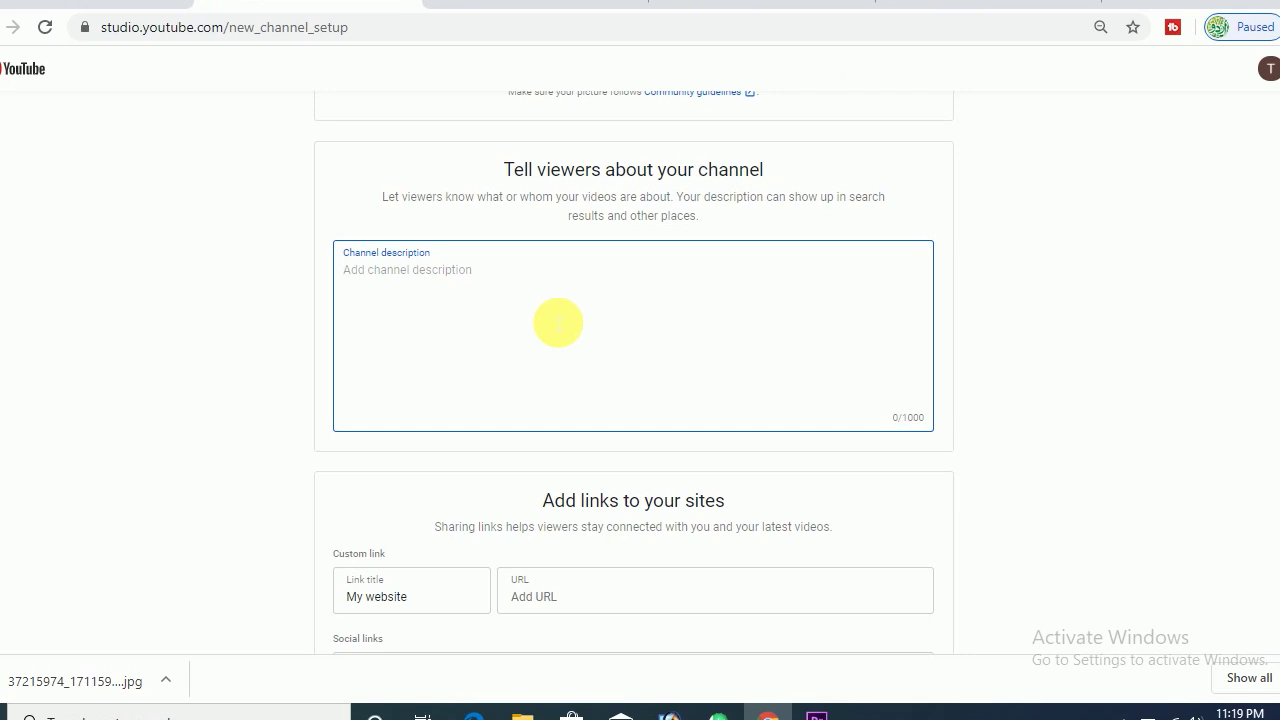
{"action": "type", "text": "My C"}
{"action": "key", "text": "BackSpace"}
{"action": "key", "text": "BackSpace"}
{"action": "key", "text": "BackSpace"}
{"action": "type", "text": "This channel cont"}
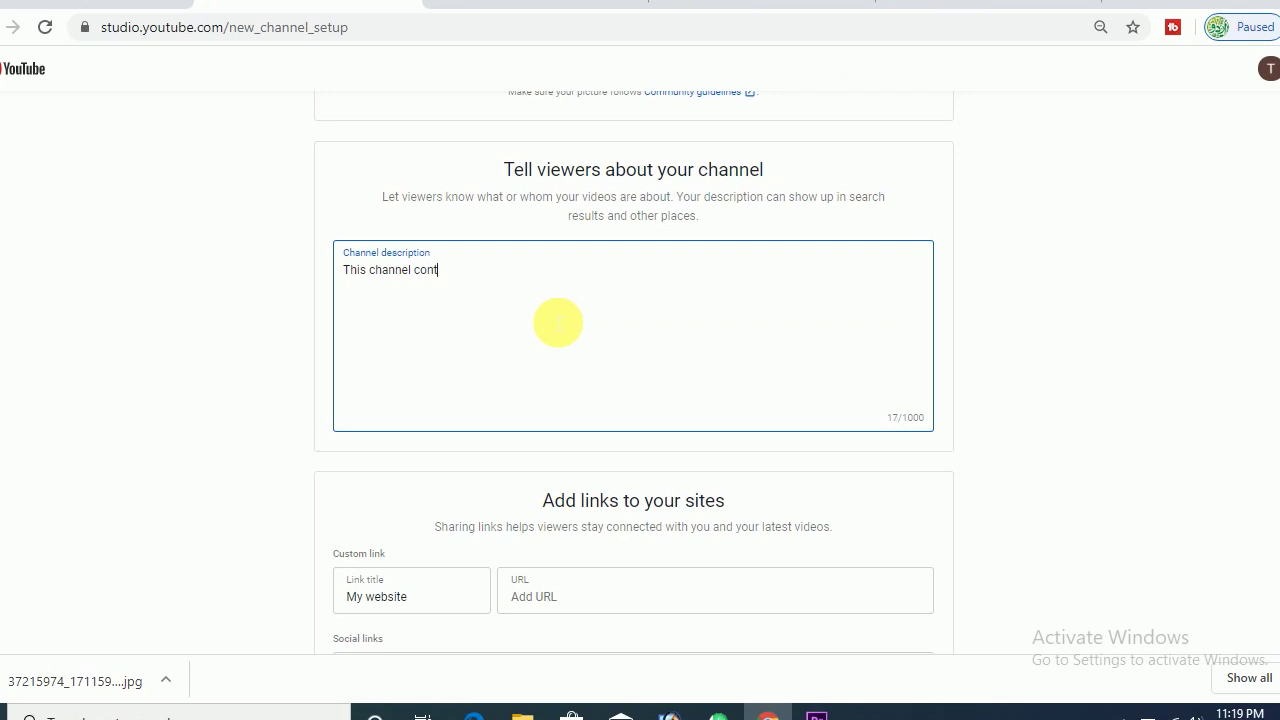
{"action": "type", "text": "ain all stuff about education and tutoria"}
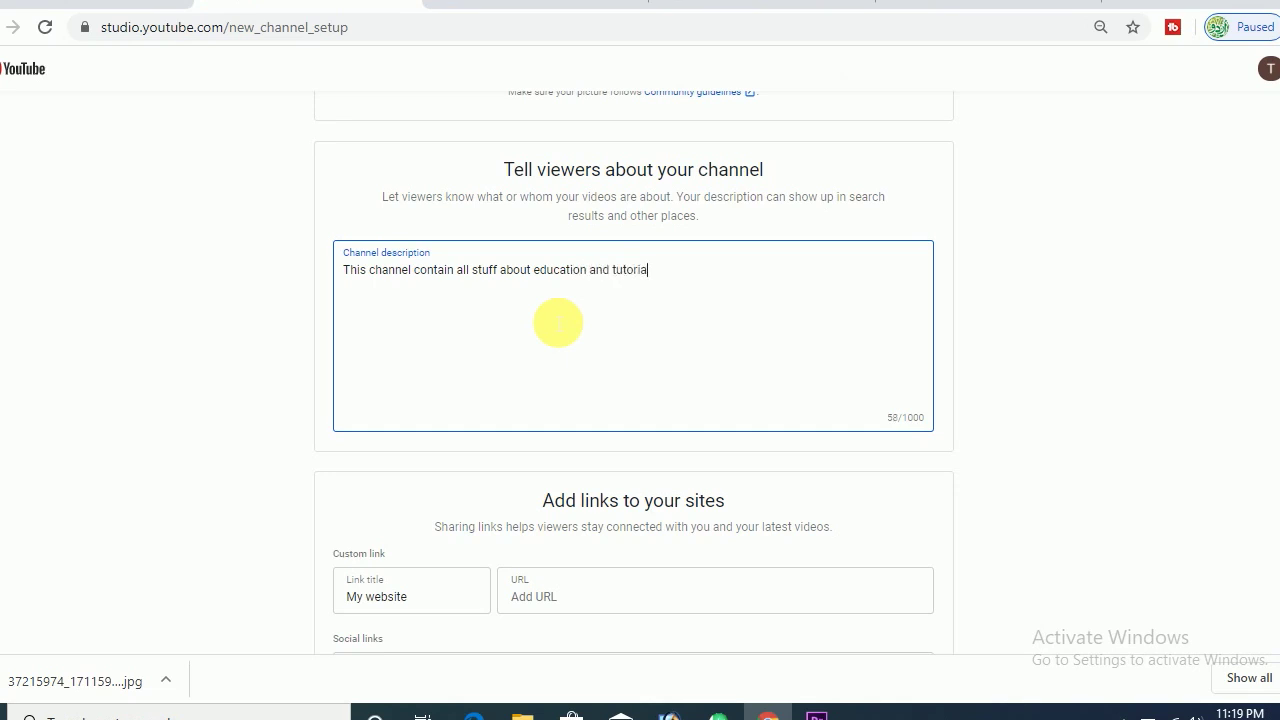
{"action": "type", "text": "ls and also for teching online "}
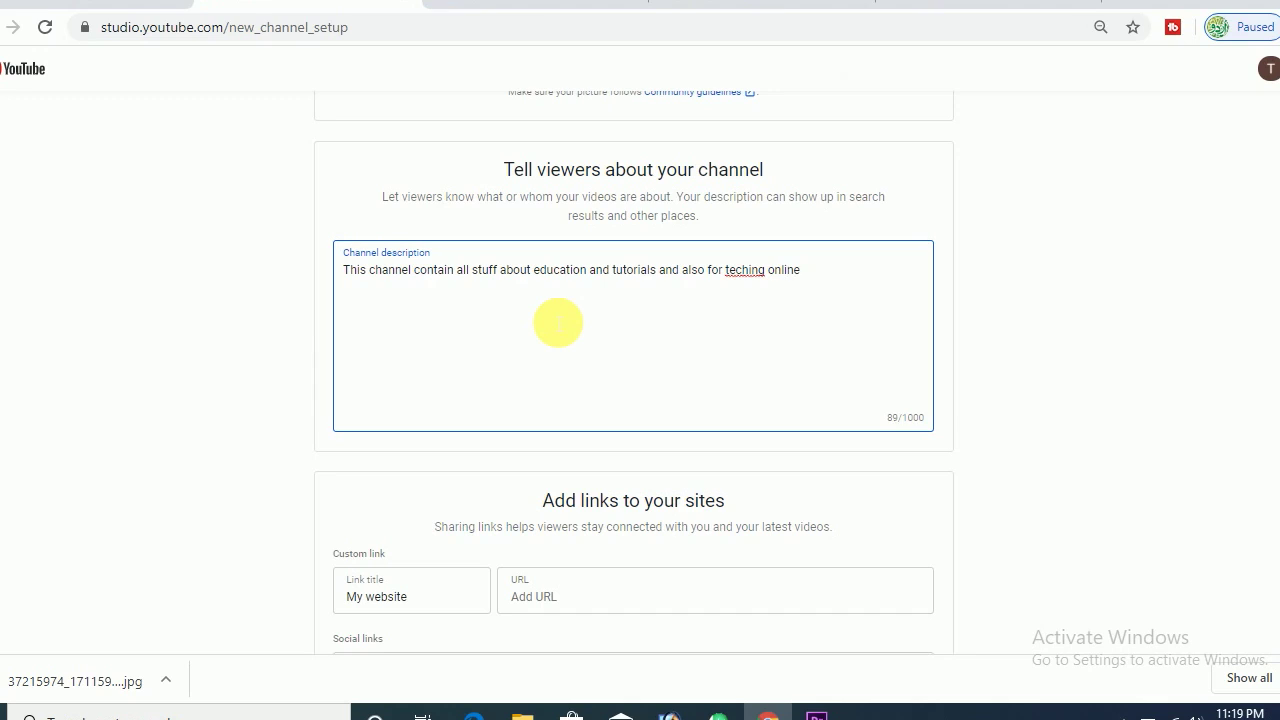
{"action": "type", "text": "Earning Methods"}
{"action": "right_click", "coordinate": [760, 278]}
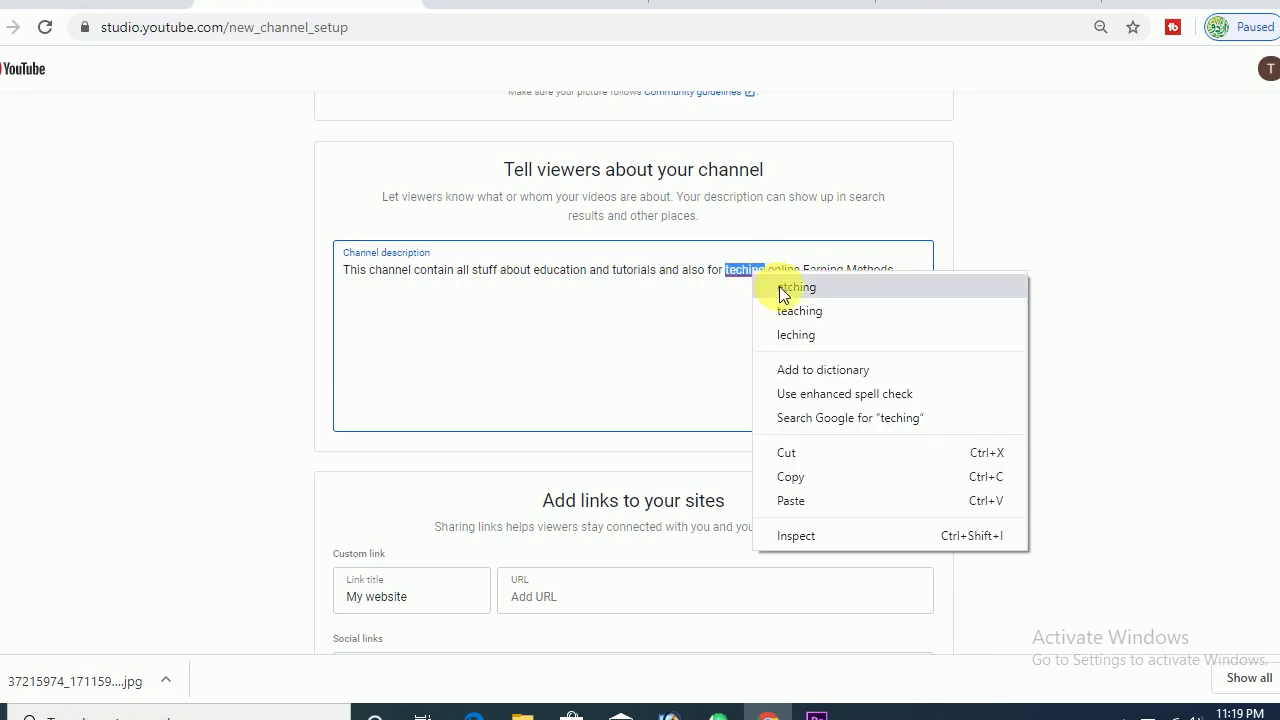
{"action": "left_click", "coordinate": [786, 311]}
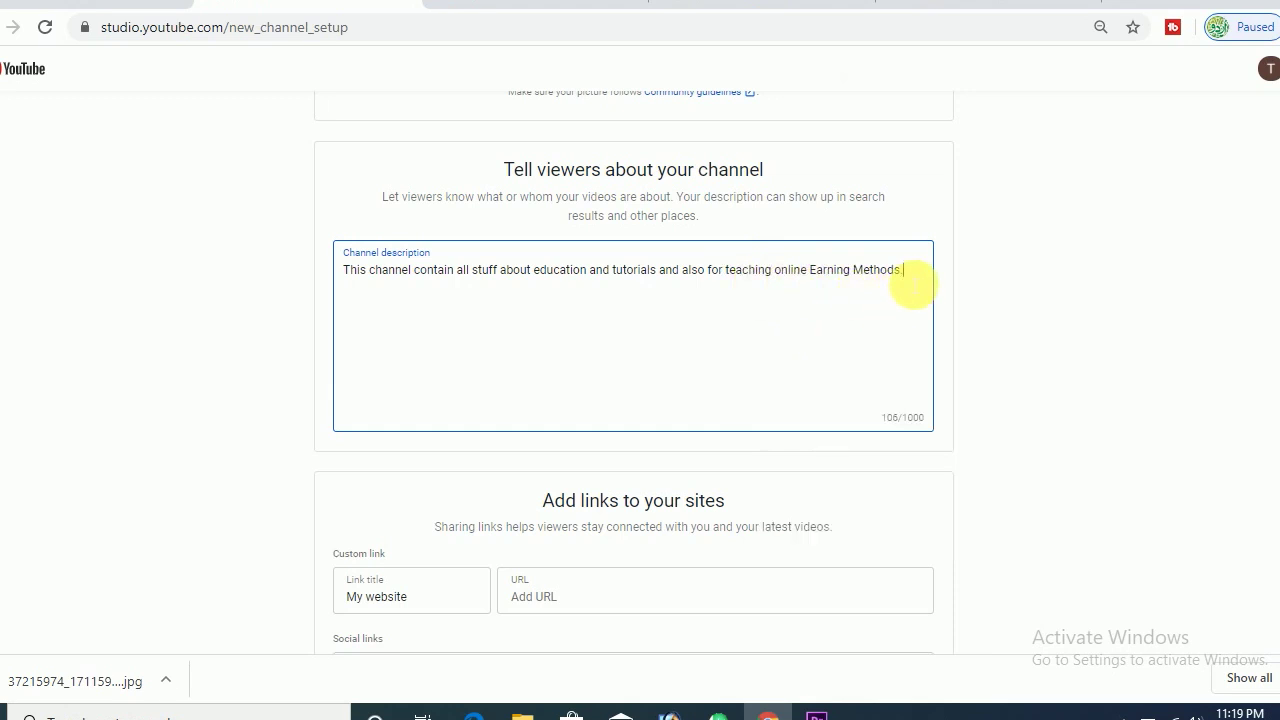
Step: Switch to Facebook and copy the profile page's web address for the channel's Facebook link
{"action": "scroll", "coordinate": [633, 370], "scroll_direction": "down", "scroll_amount": 3}
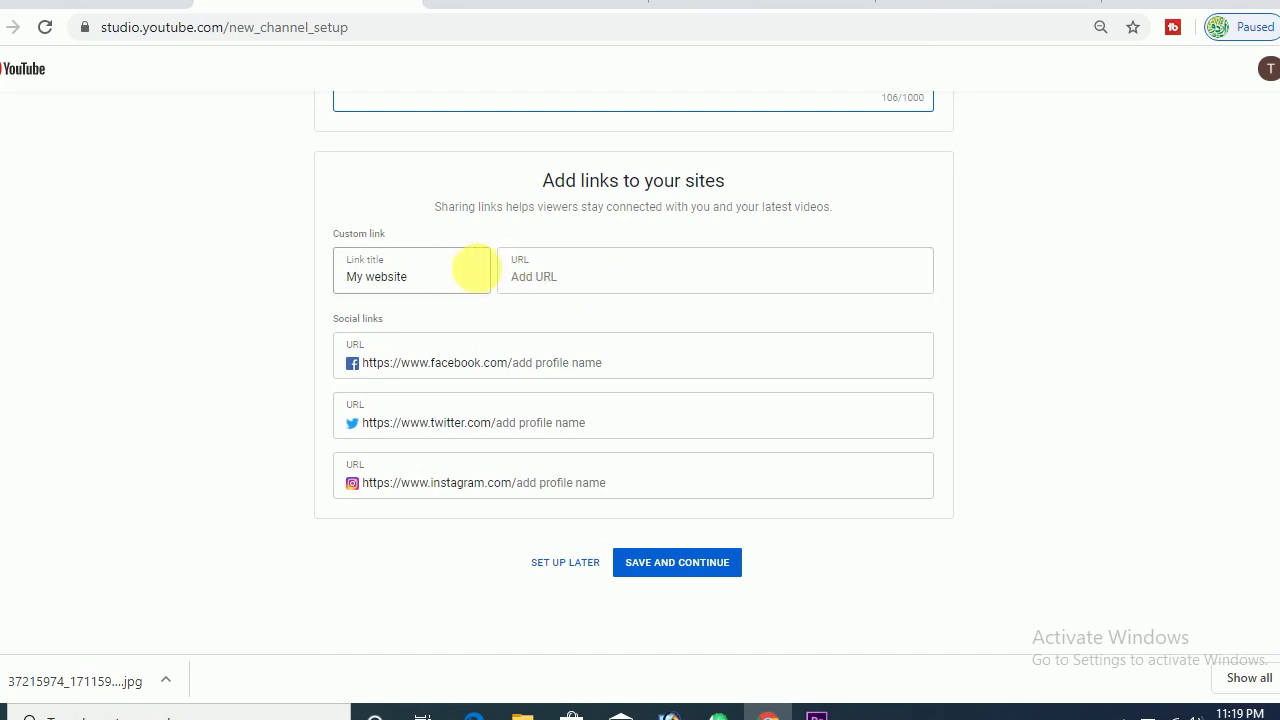
{"action": "left_click", "coordinate": [531, 280]}
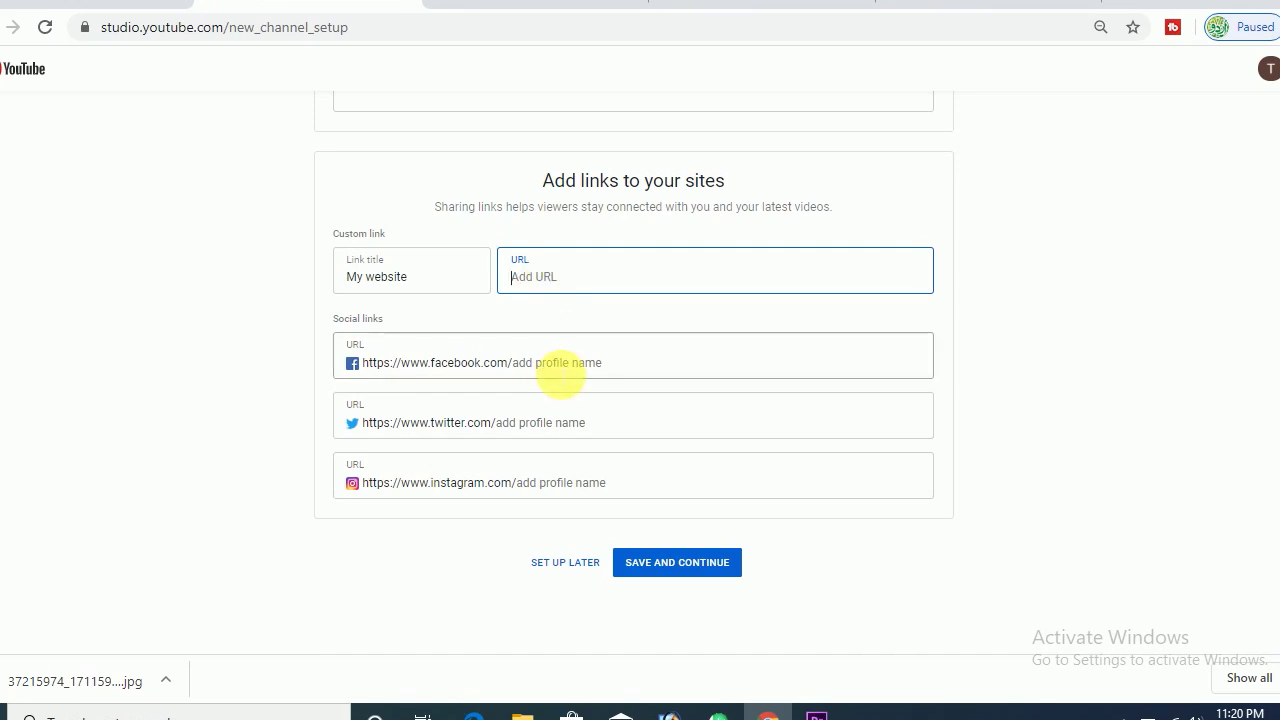
{"action": "left_click", "coordinate": [560, 375]}
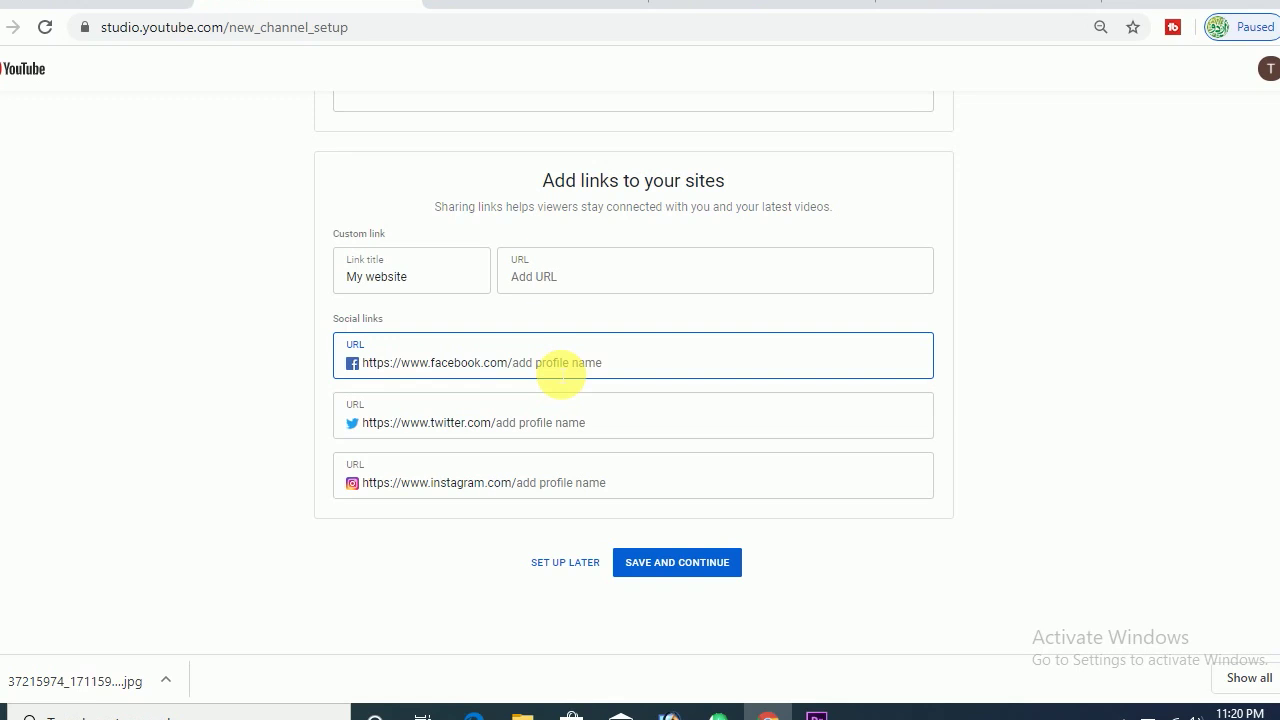
{"action": "left_click", "coordinate": [131, 10]}
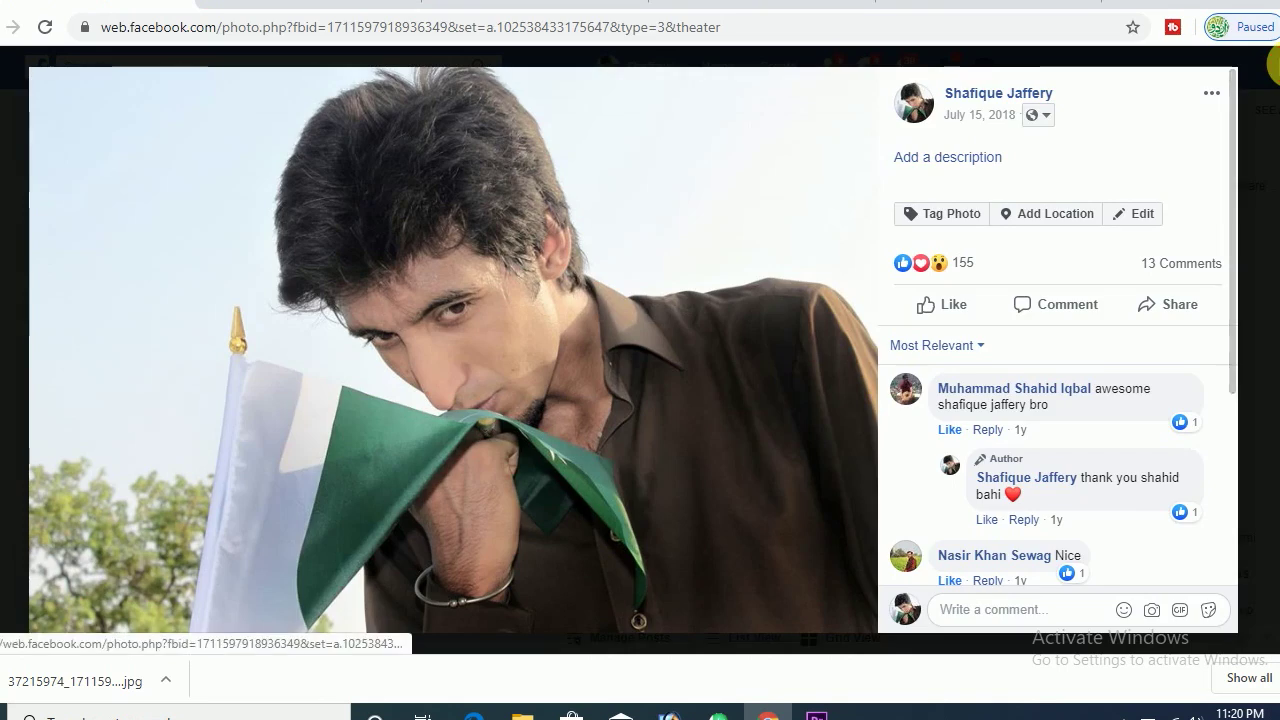
{"action": "key", "text": "Escape"}
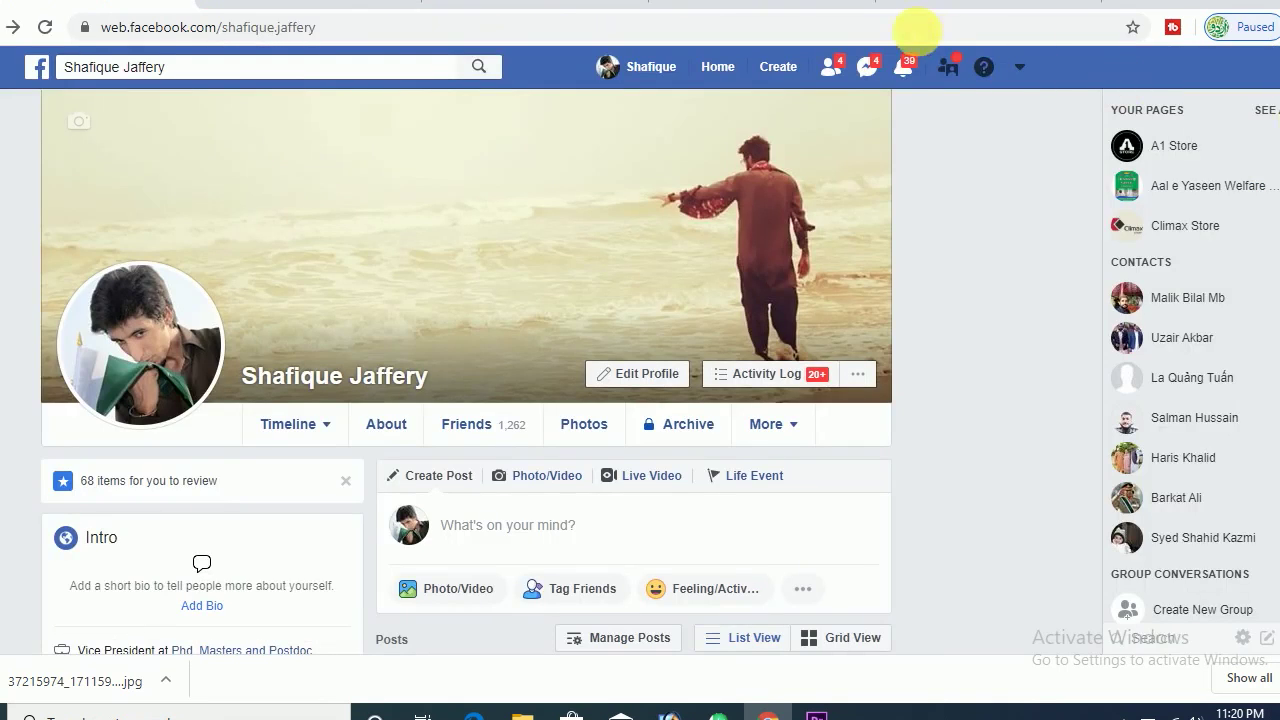
{"action": "left_click", "coordinate": [886, 29]}
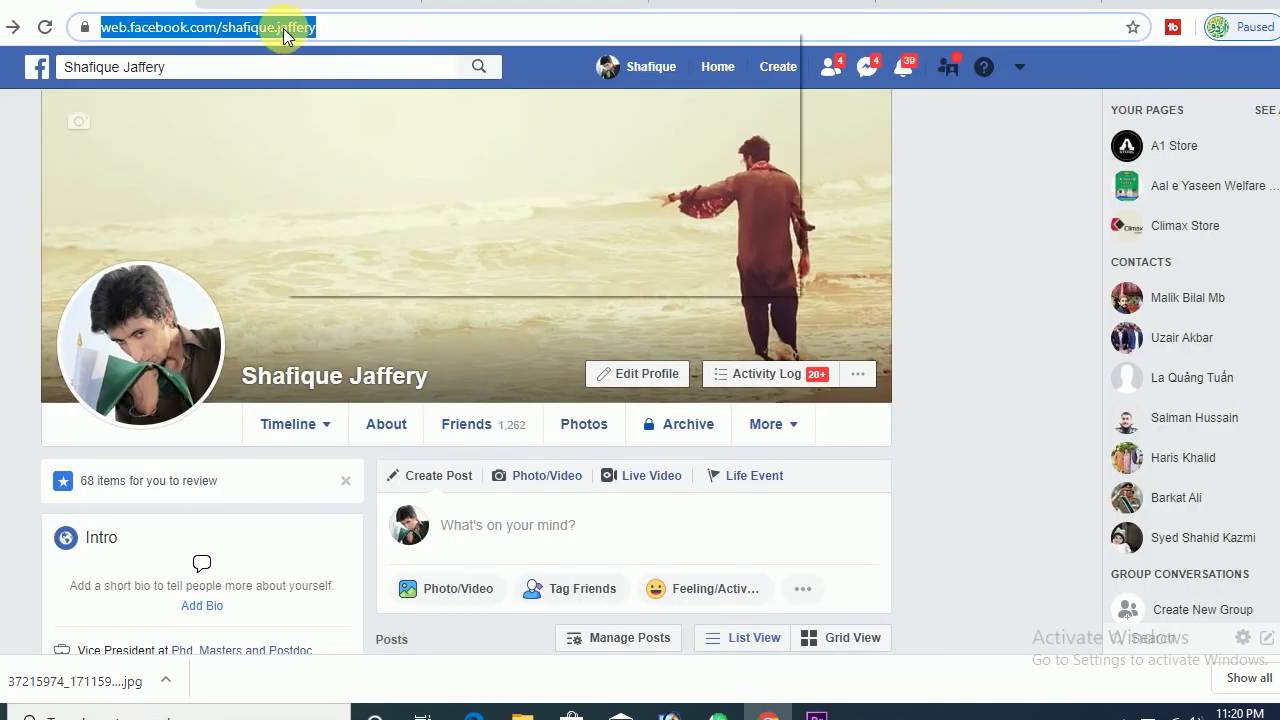
{"action": "right_click", "coordinate": [286, 31]}
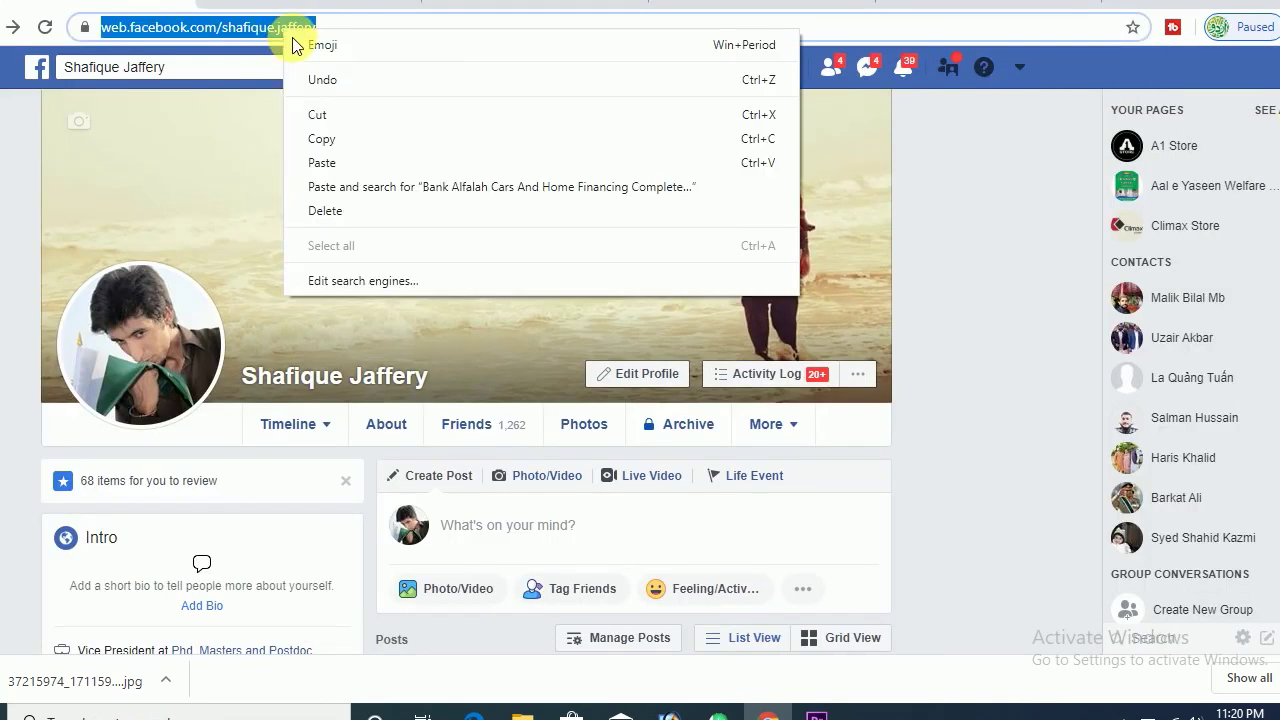
{"action": "left_click", "coordinate": [360, 138]}
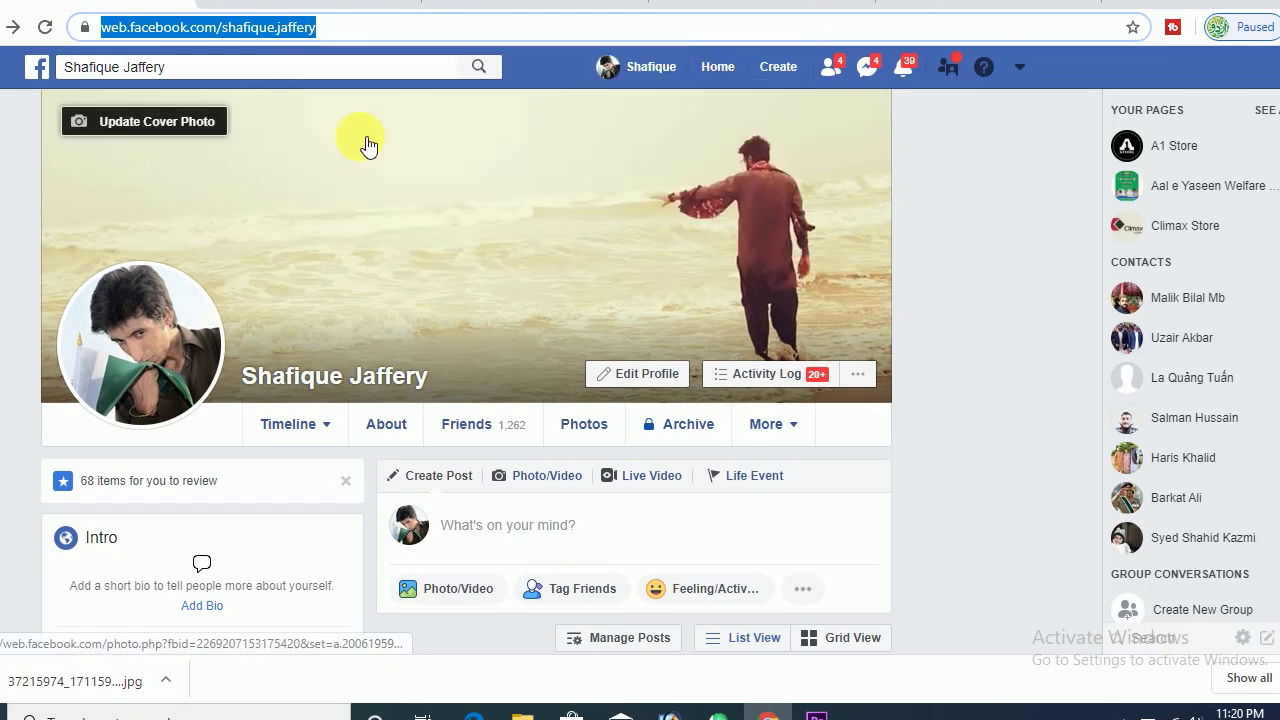
Step: Try to paste the copied profile address into the channel's Facebook social link, and clear the entry
{"action": "left_click", "coordinate": [310, 5]}
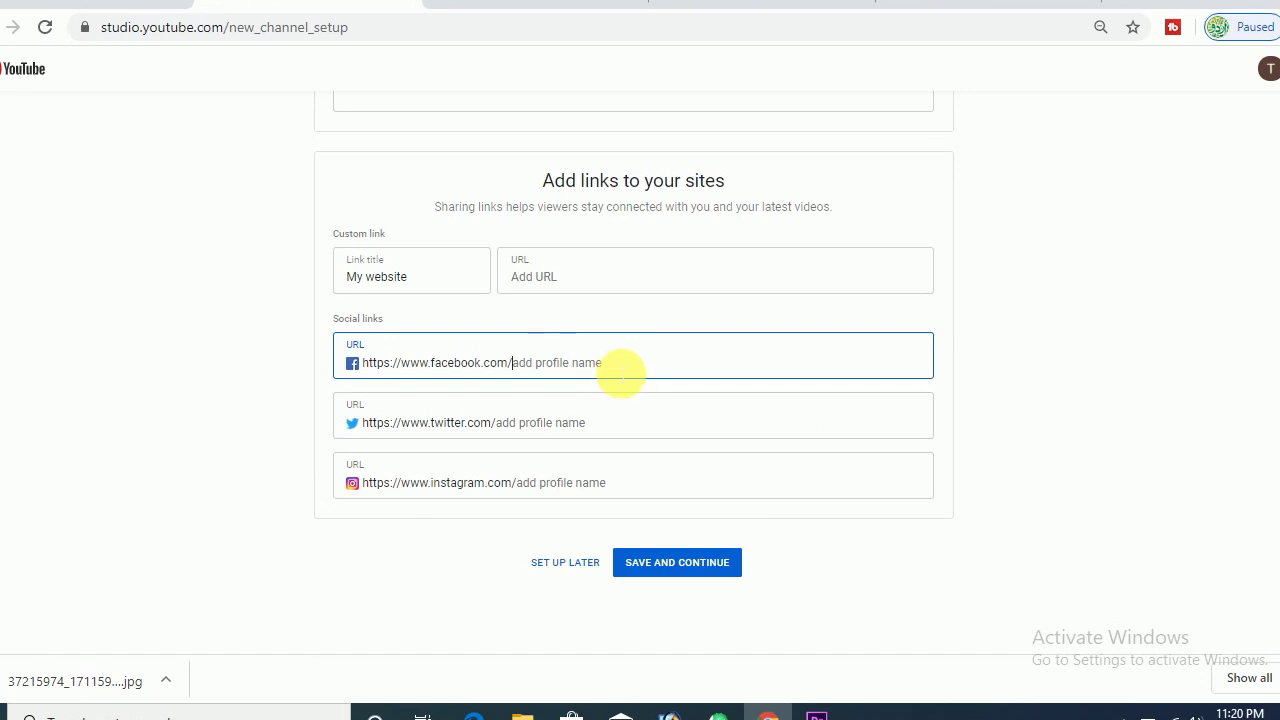
{"action": "key", "text": "ctrl+v"}
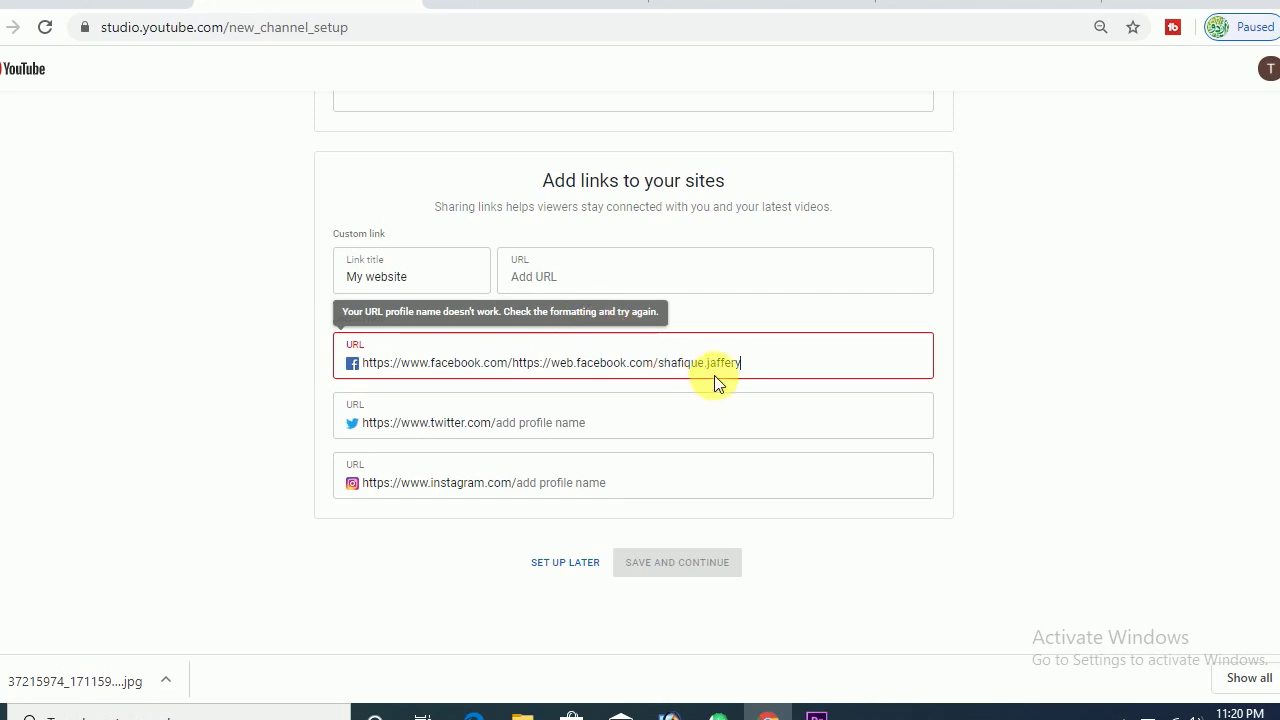
{"action": "left_click_drag", "start_coordinate": [757, 368], "coordinate": [474, 377]}
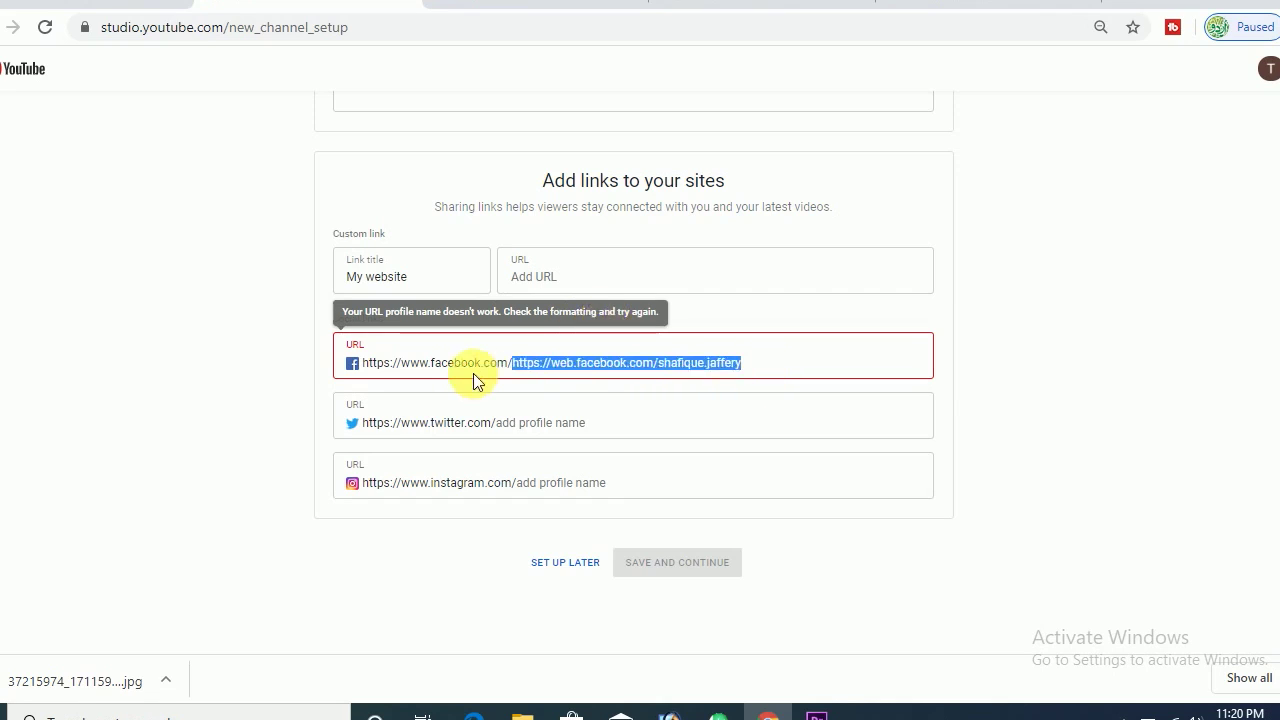
{"action": "key", "text": "BackSpace"}
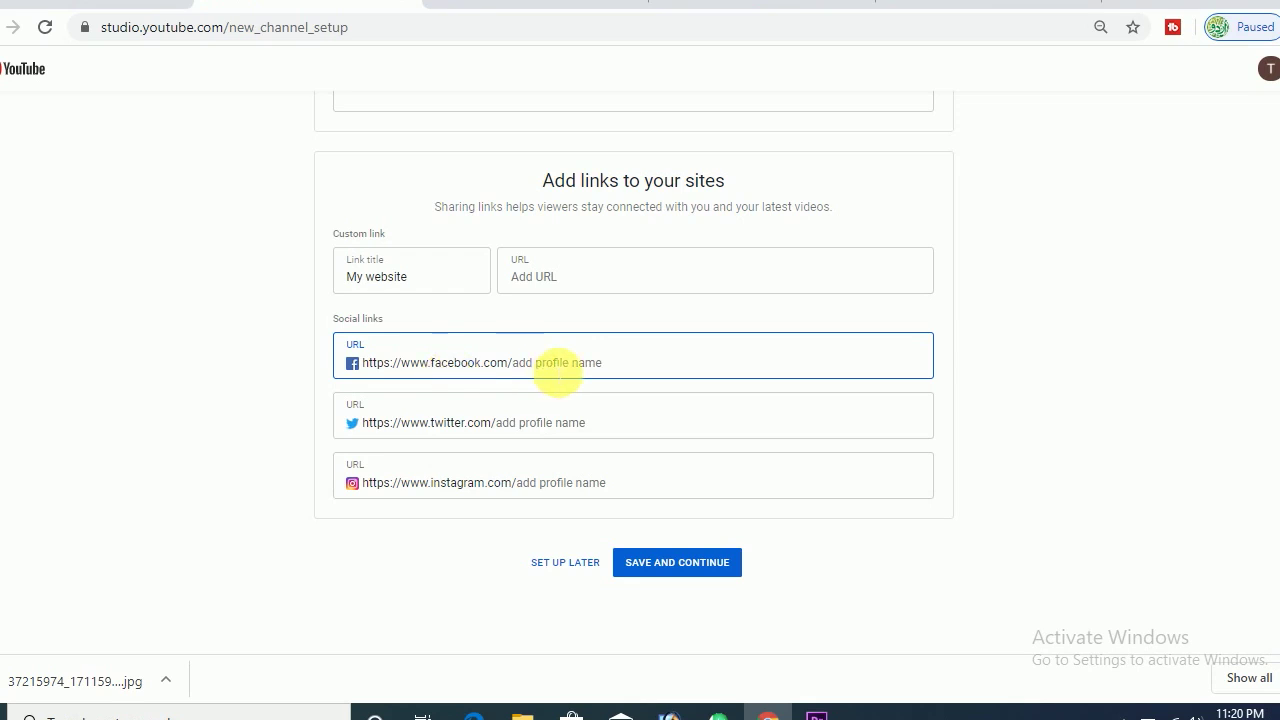
Step: Enter the owner's profile name in the Facebook social link, with an underscore between first and last name
{"action": "type", "text": "Shafiqeuue ja"}
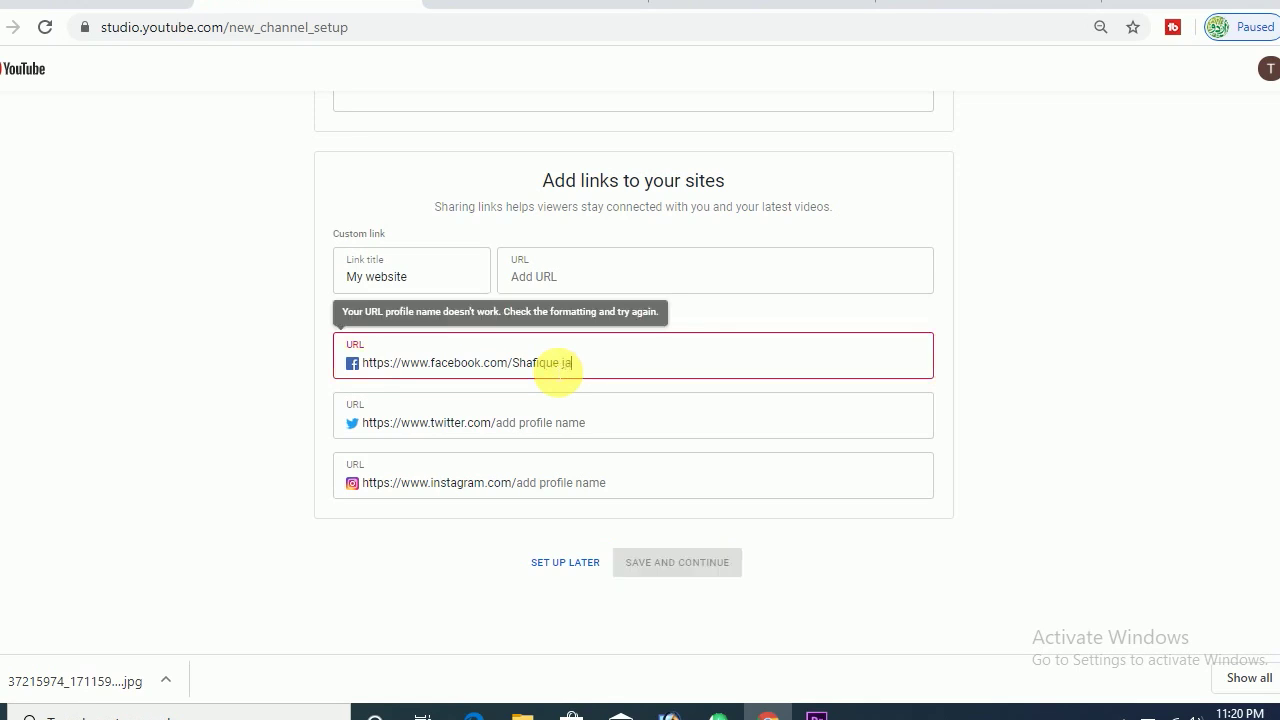
{"action": "type", "text": "ffer"}
{"action": "left_click", "coordinate": [561, 364]}
{"action": "key", "text": "BackSpace"}
{"action": "type", "text": "_"}
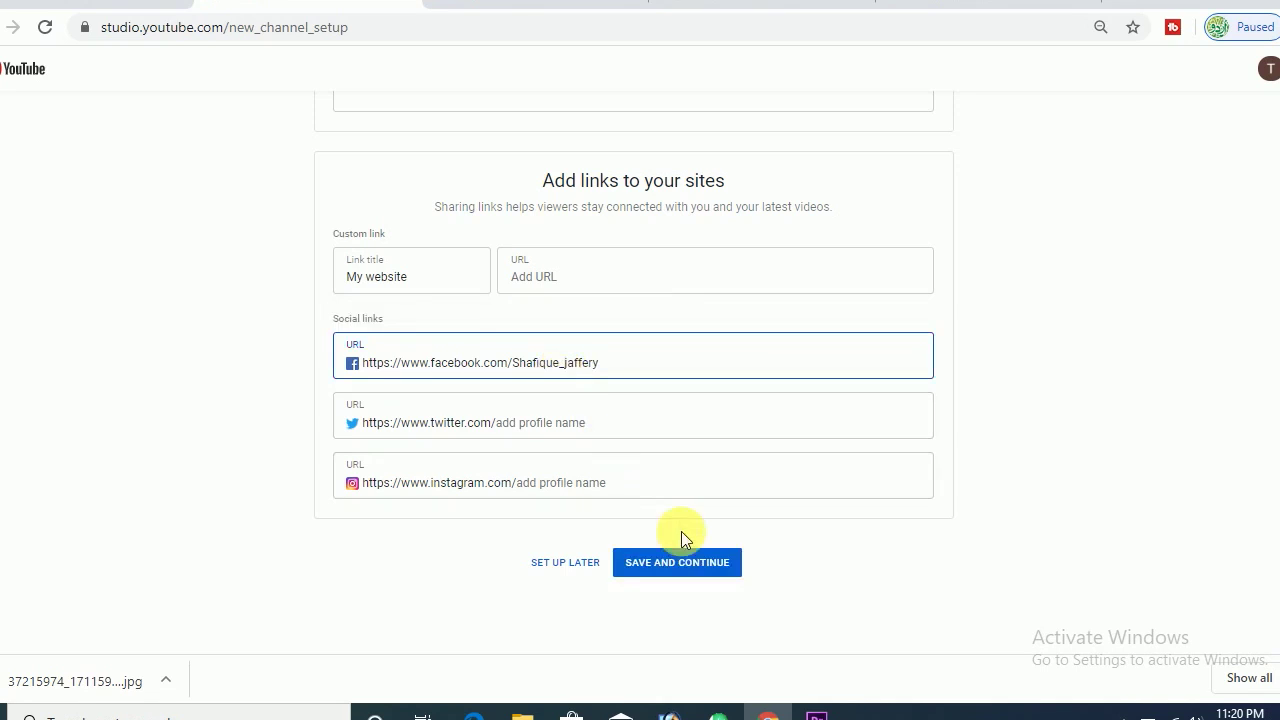
Step: Clear the profile name from the Facebook social link, and save the channel setup and continue
{"action": "double_click", "coordinate": [612, 363]}
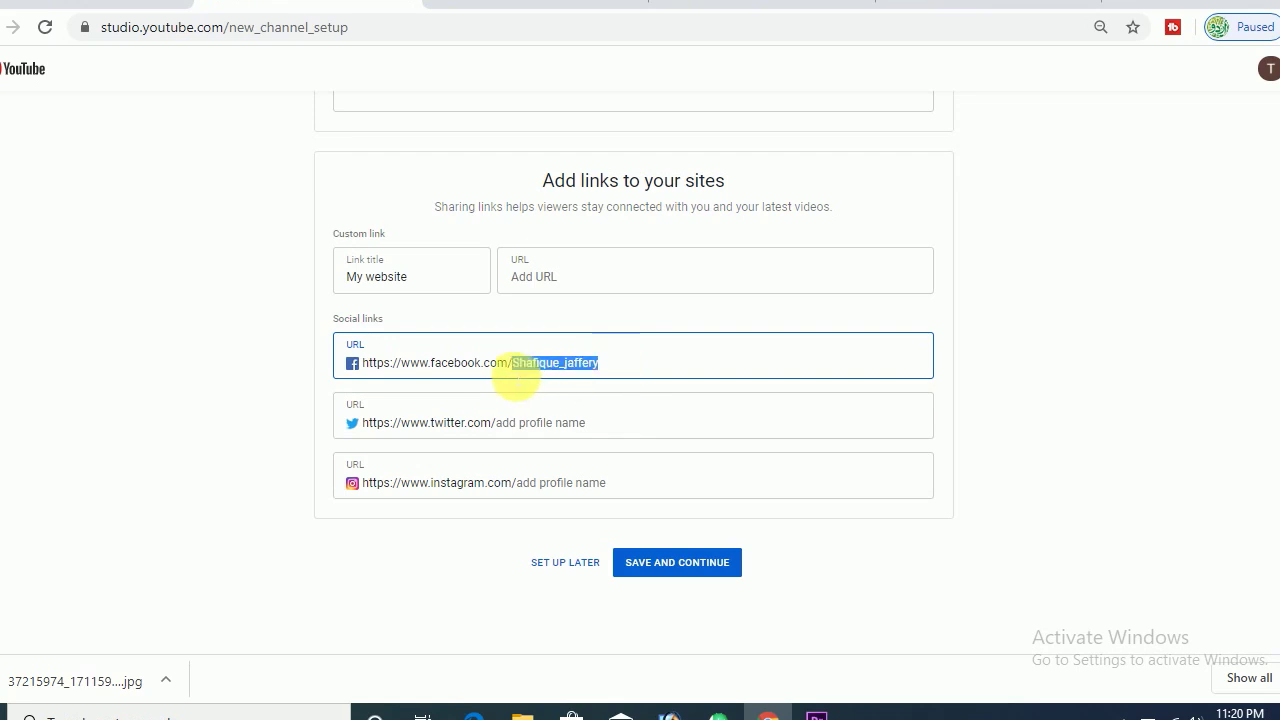
{"action": "key", "text": "BackSpace"}
{"action": "left_click", "coordinate": [680, 566]}
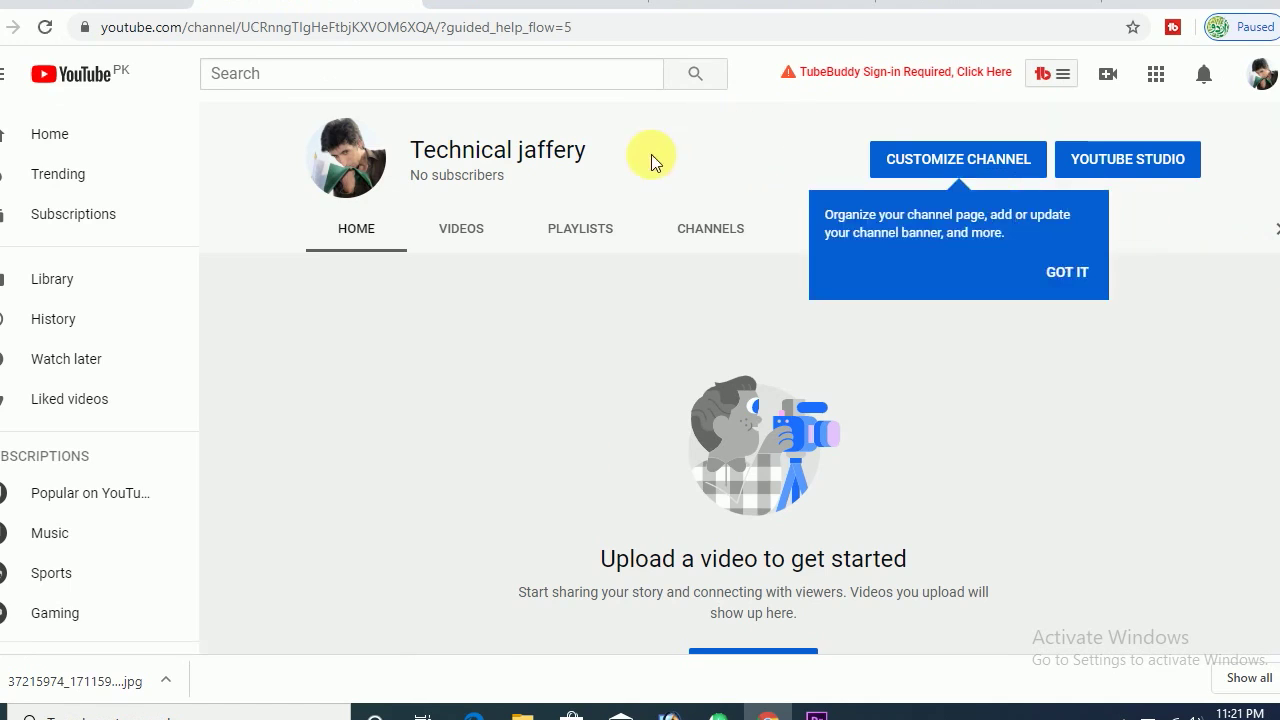
Step: Look through the new channel's Videos, Playlists, Channels, Discussion and About pages
{"action": "left_click", "coordinate": [458, 234]}
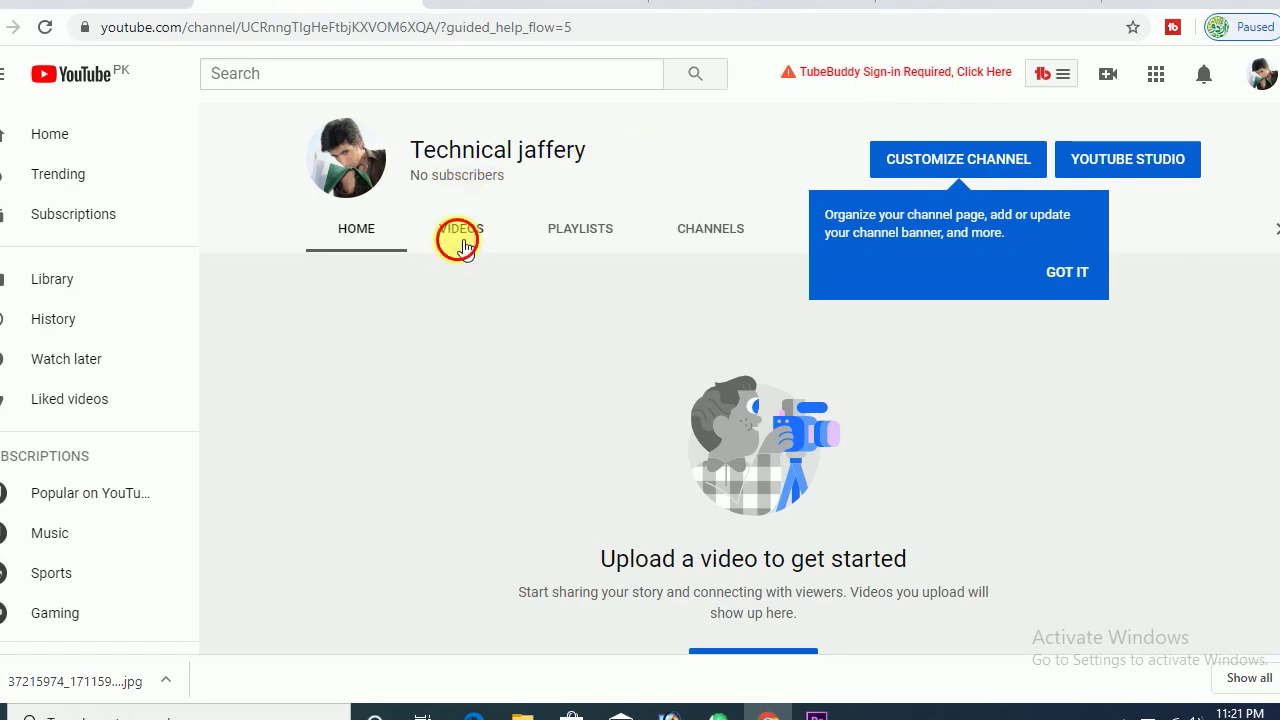
{"action": "left_click", "coordinate": [597, 243]}
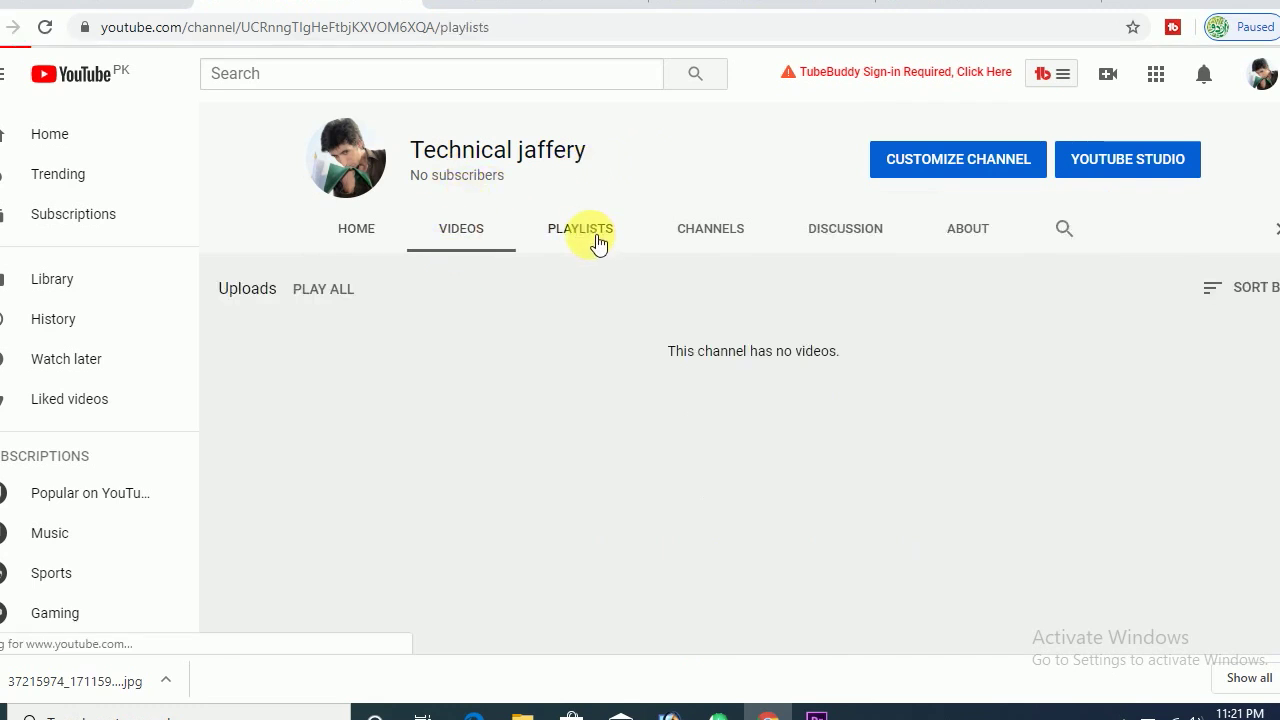
{"action": "left_click", "coordinate": [714, 237]}
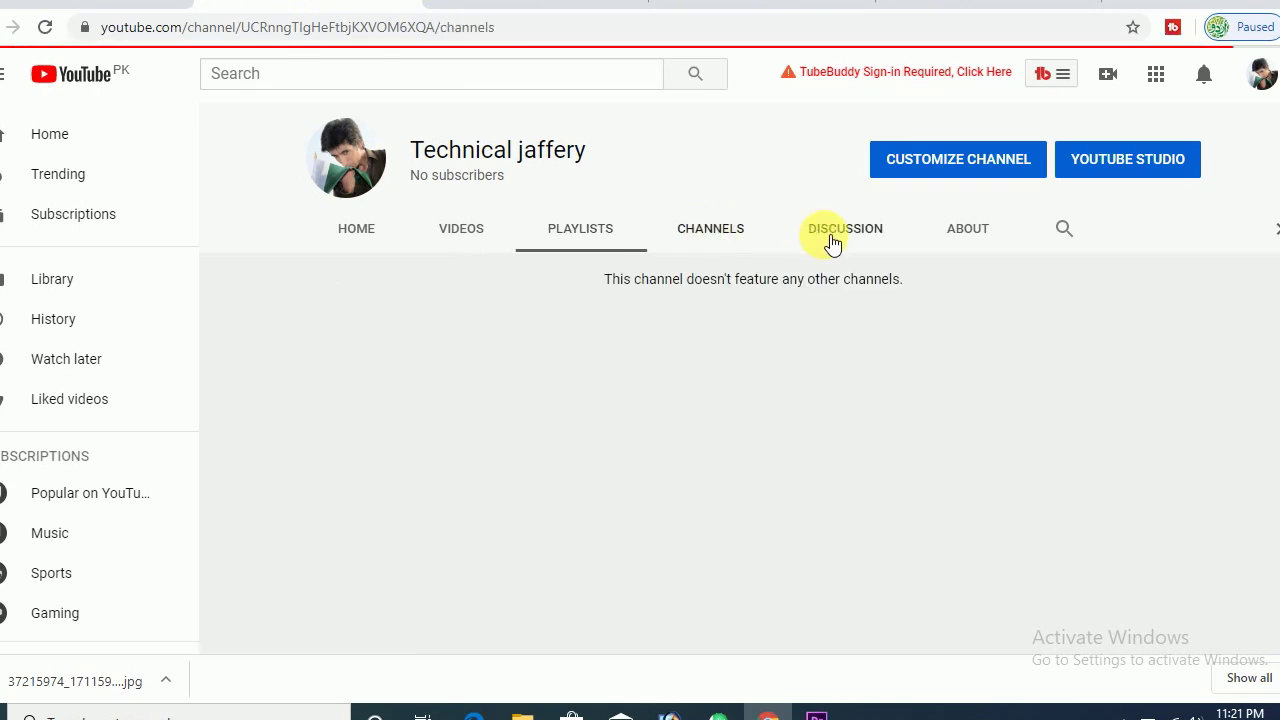
{"action": "left_click", "coordinate": [830, 240]}
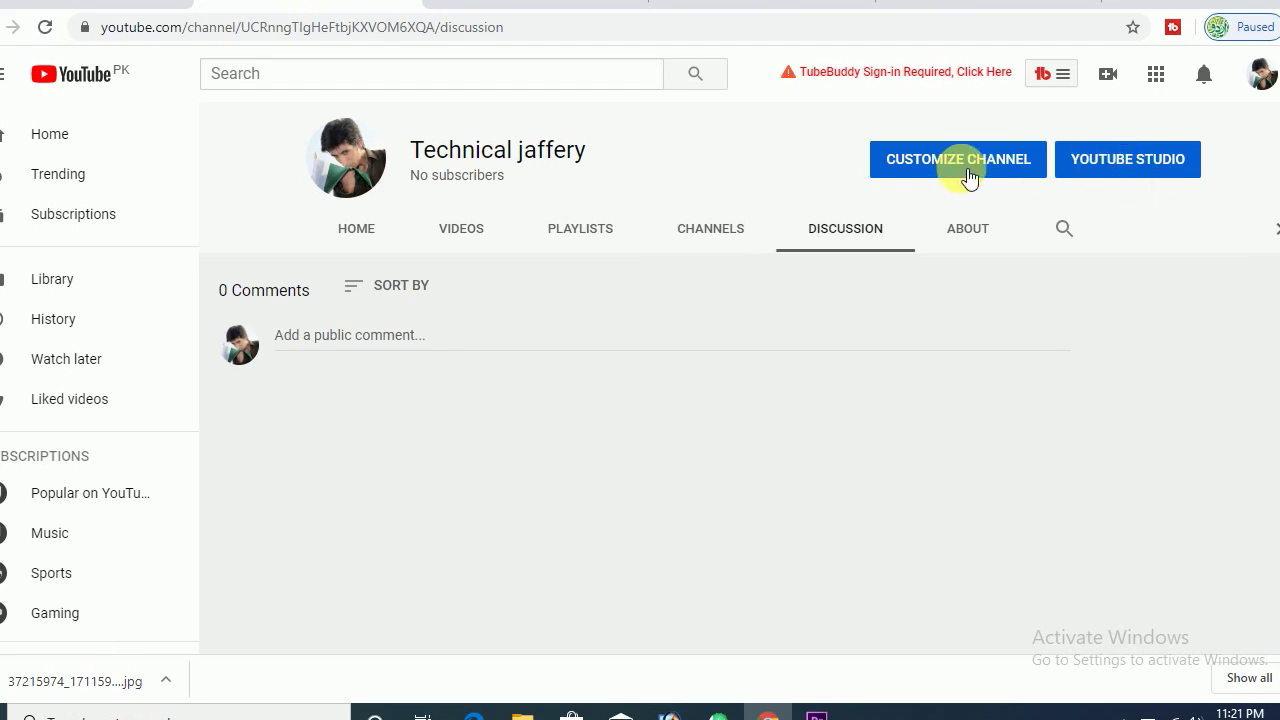
{"action": "left_click", "coordinate": [981, 243]}
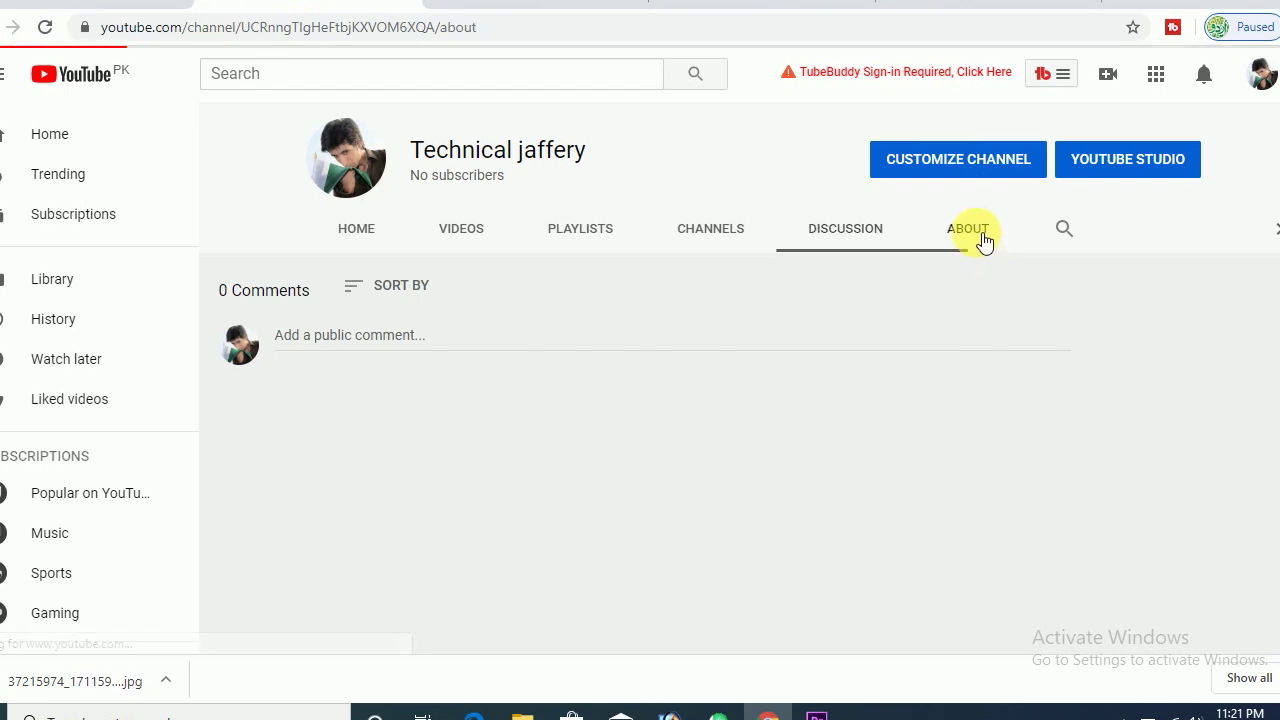
Step: Open channel customization and set the location in the channel's About details to Pakistan
{"action": "left_click", "coordinate": [1000, 170]}
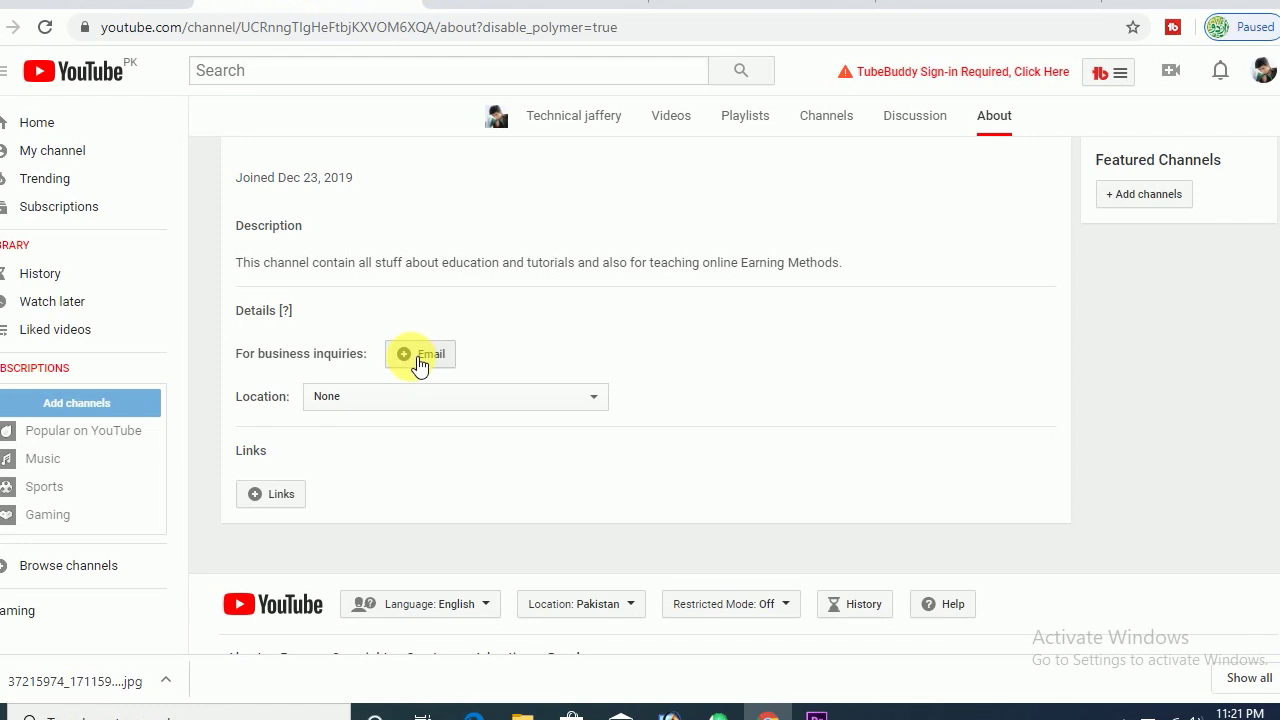
{"action": "left_click", "coordinate": [434, 405]}
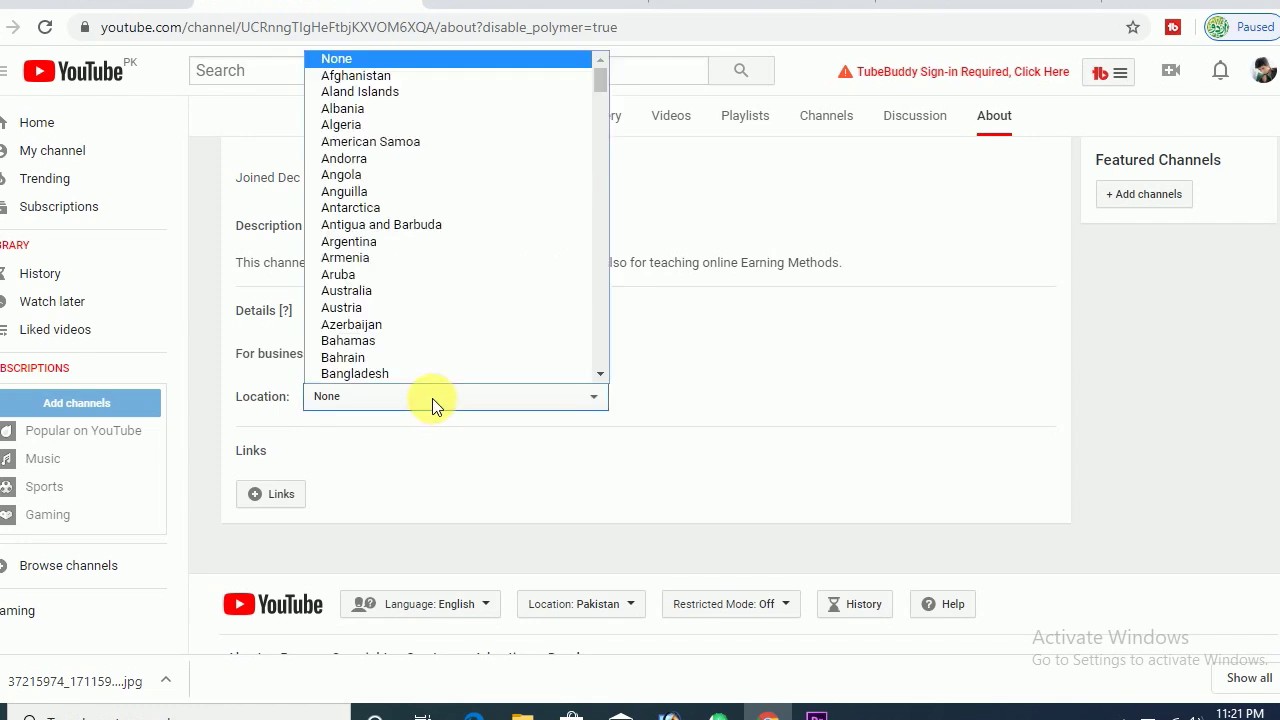
{"action": "key", "text": "p"}
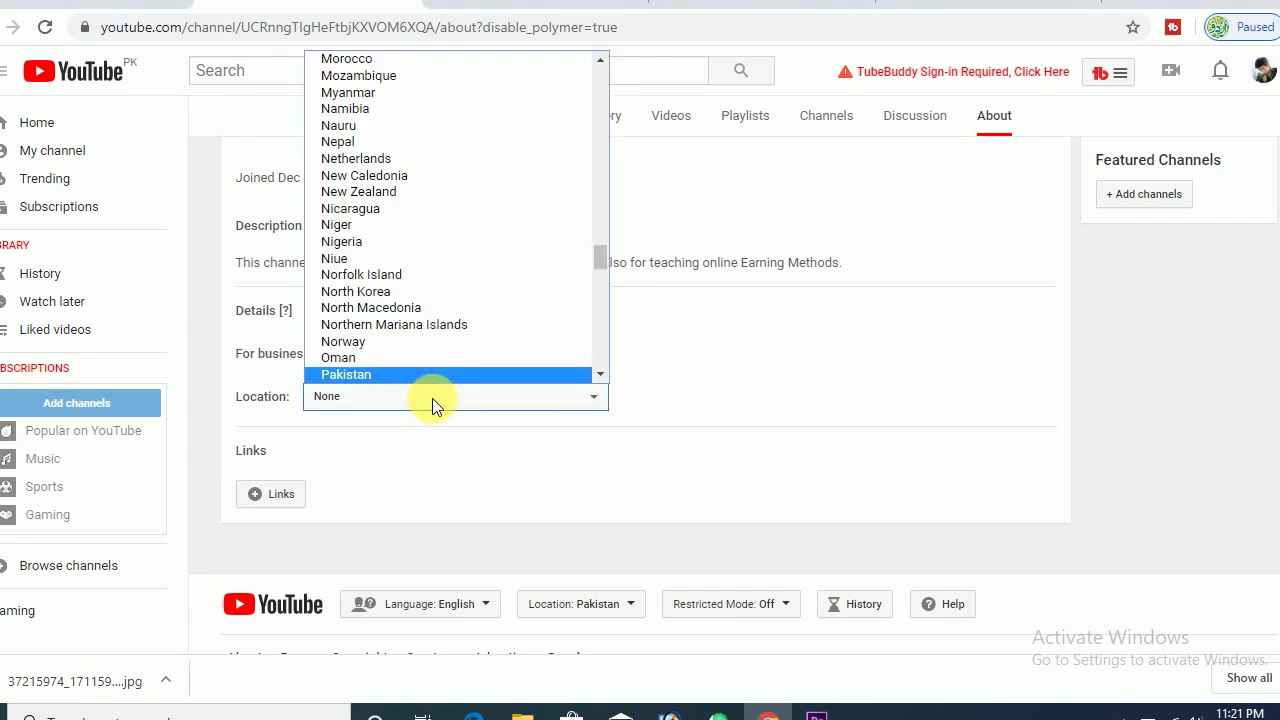
{"action": "key", "text": "Return"}
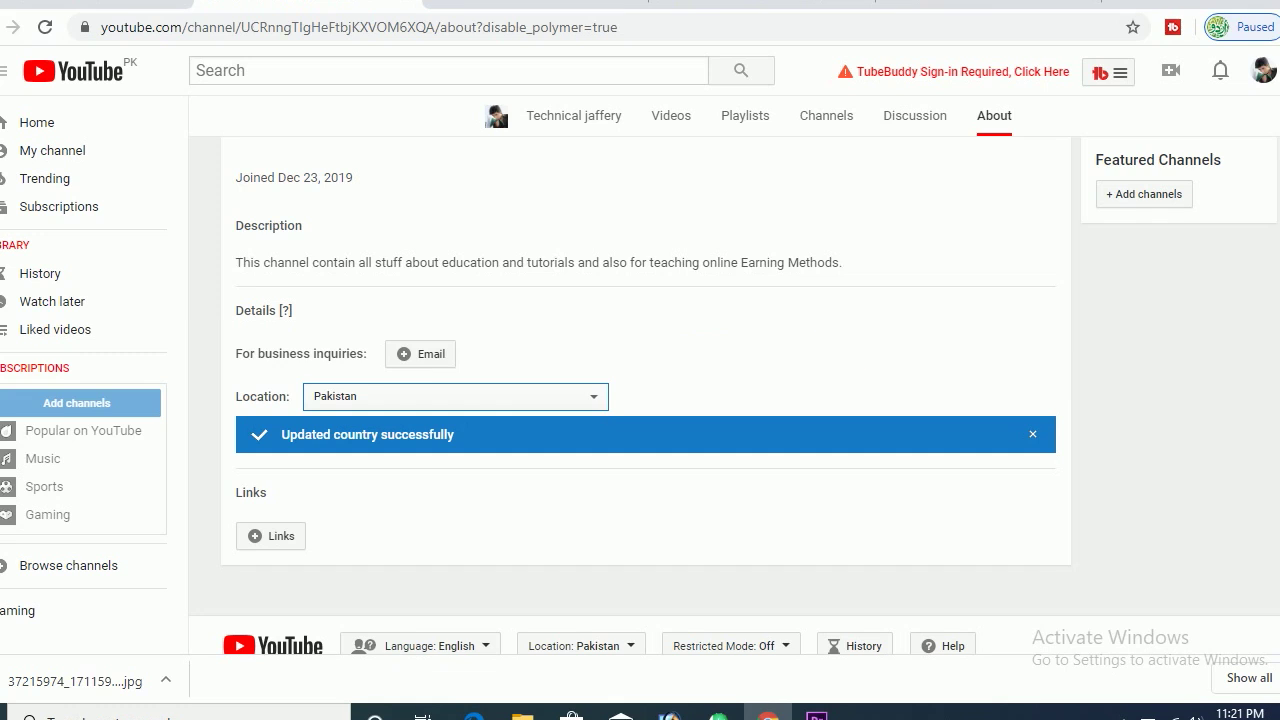
Step: Look over the customizable channel's Discussion page and the channel art upload options, and close them without adding art
{"action": "scroll", "coordinate": [1275, 142], "scroll_direction": "down", "scroll_amount": 1}
{"action": "scroll", "coordinate": [1275, 142], "scroll_direction": "up", "scroll_amount": 4}
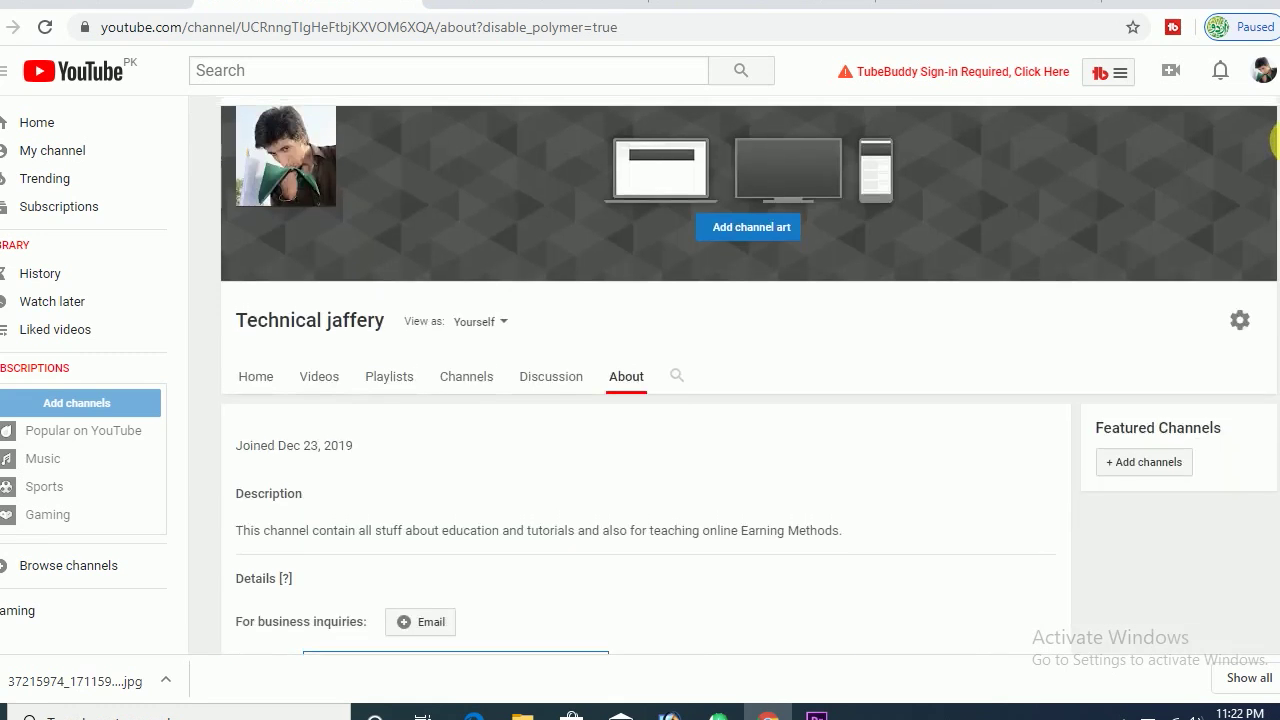
{"action": "left_click", "coordinate": [553, 384]}
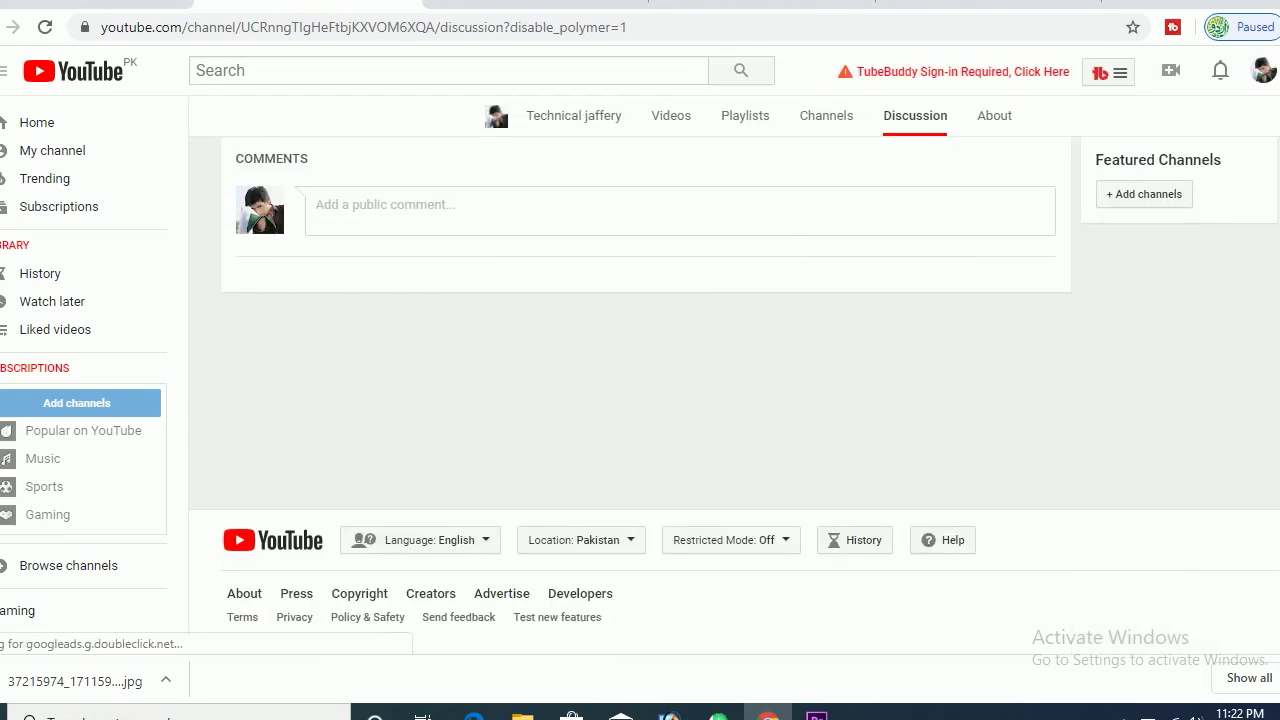
{"action": "scroll", "coordinate": [804, 217], "scroll_direction": "up", "scroll_amount": 3}
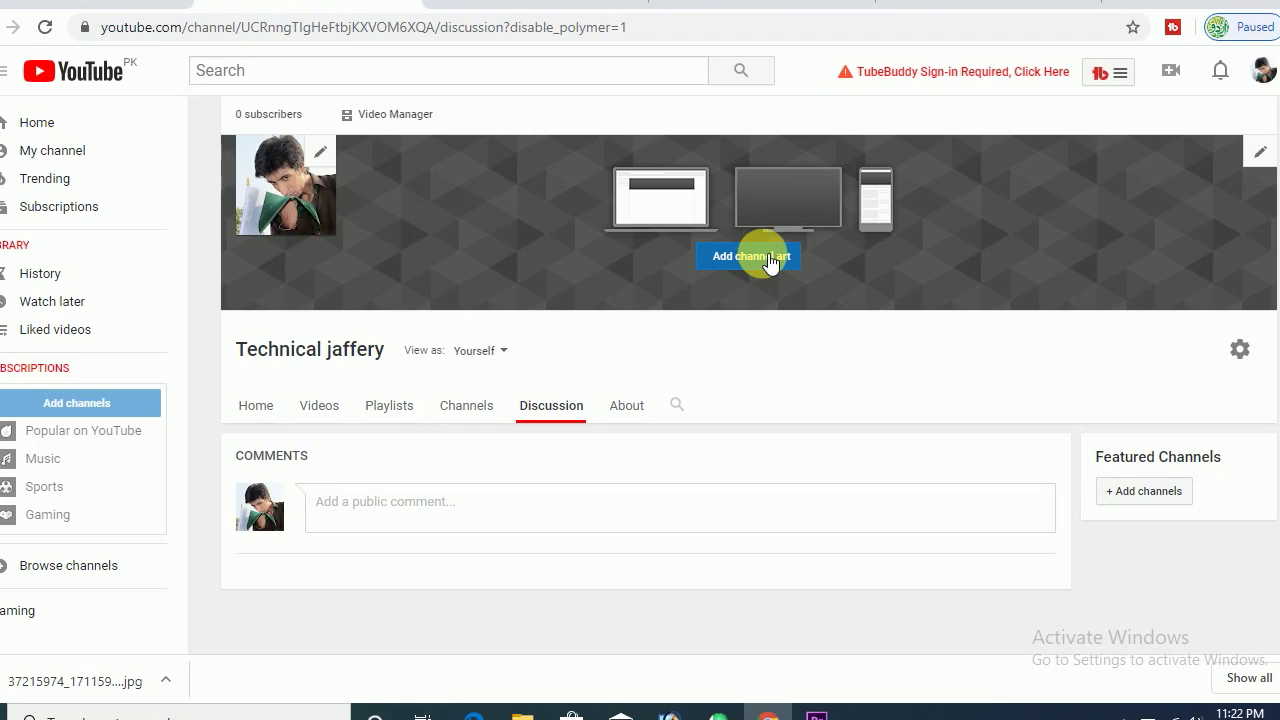
{"action": "left_click", "coordinate": [768, 258]}
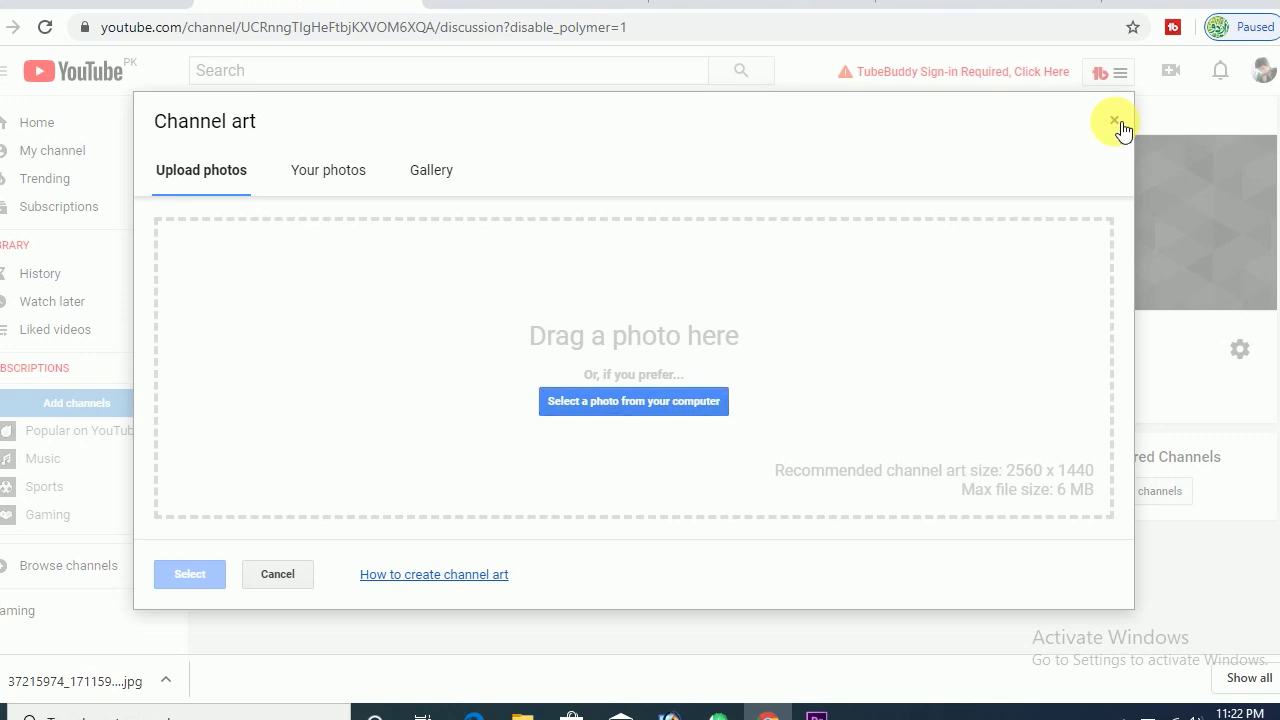
{"action": "left_click", "coordinate": [1116, 123]}
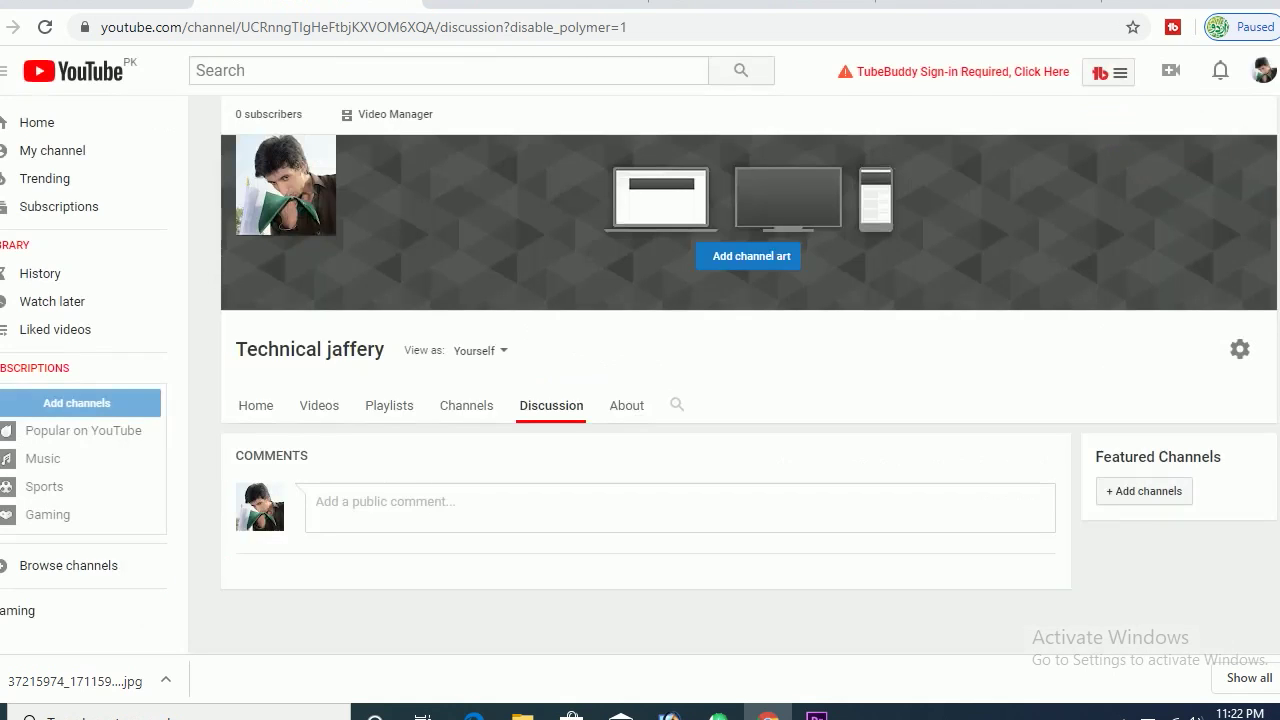
{"action": "scroll", "coordinate": [650, 340], "scroll_direction": "down", "scroll_amount": 3}
{"action": "scroll", "coordinate": [650, 340], "scroll_direction": "up", "scroll_amount": 3}
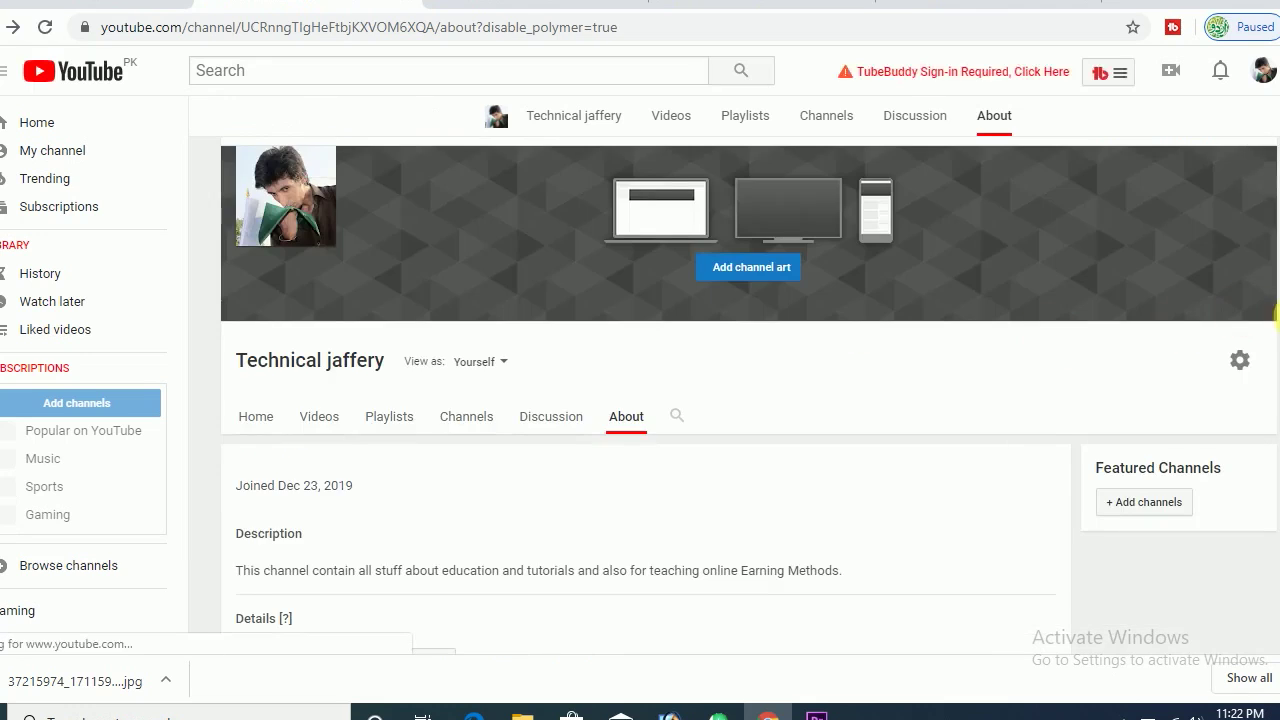
Step: Return to the public channel page, open YouTube Studio, and dismiss the welcome message and the upload tip on the dashboard
{"action": "left_click", "coordinate": [13, 27]}
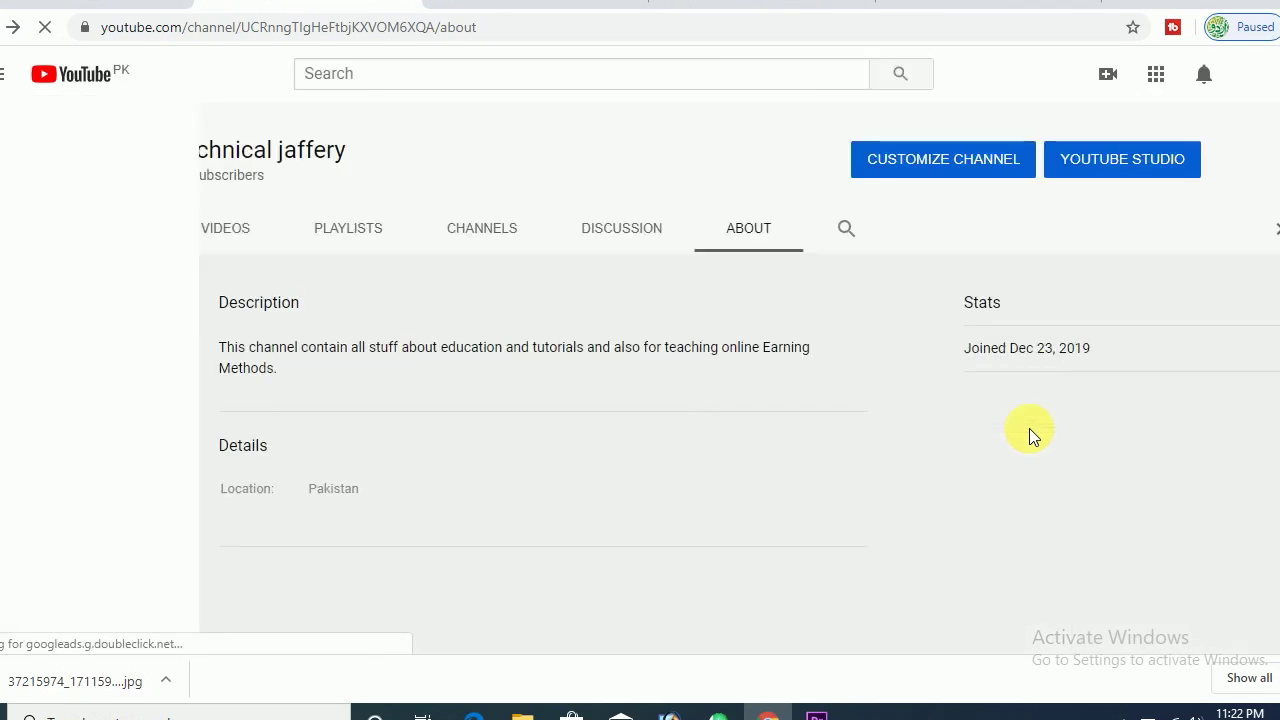
{"action": "left_click", "coordinate": [1127, 164]}
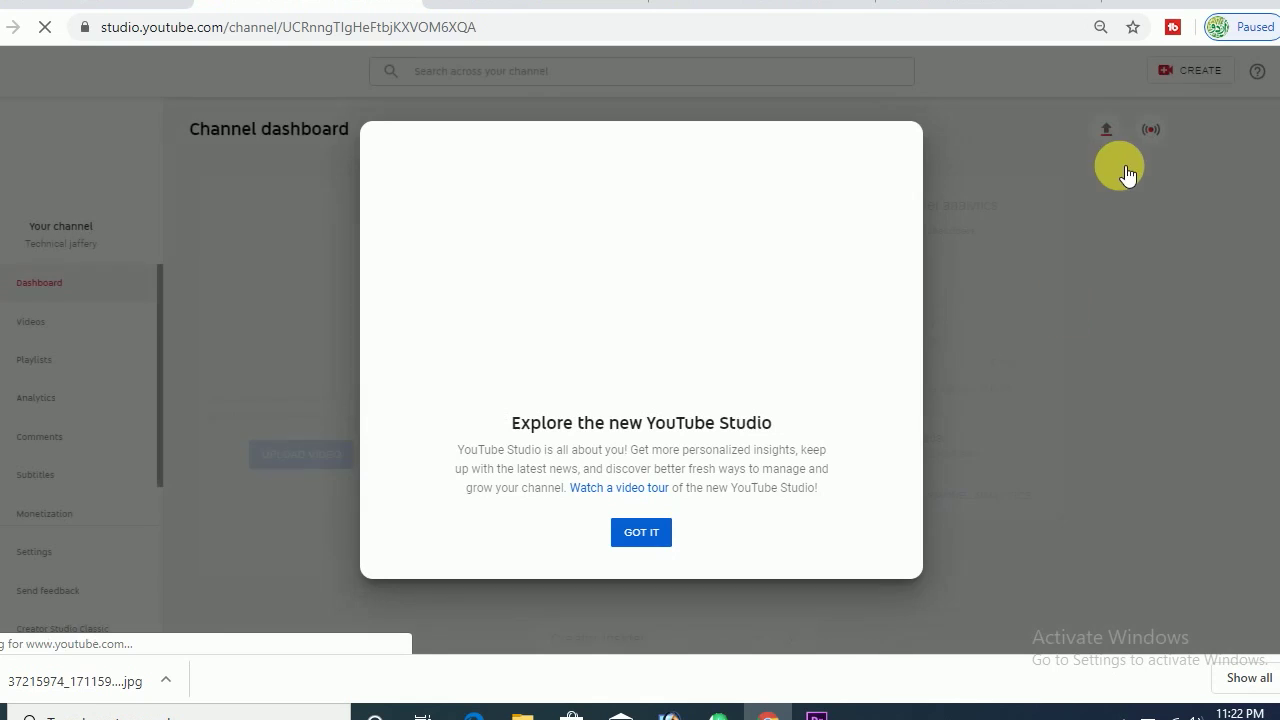
{"action": "left_click", "coordinate": [642, 533]}
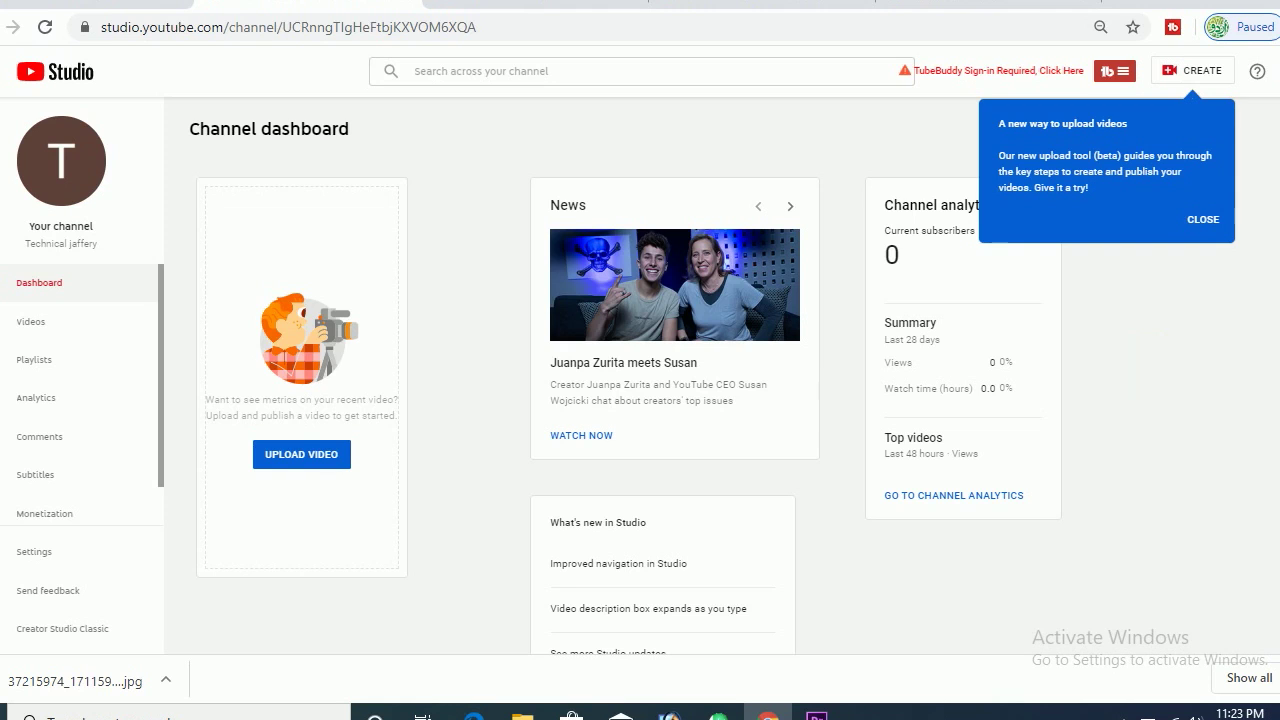
{"action": "scroll", "coordinate": [625, 380], "scroll_direction": "down", "scroll_amount": 4}
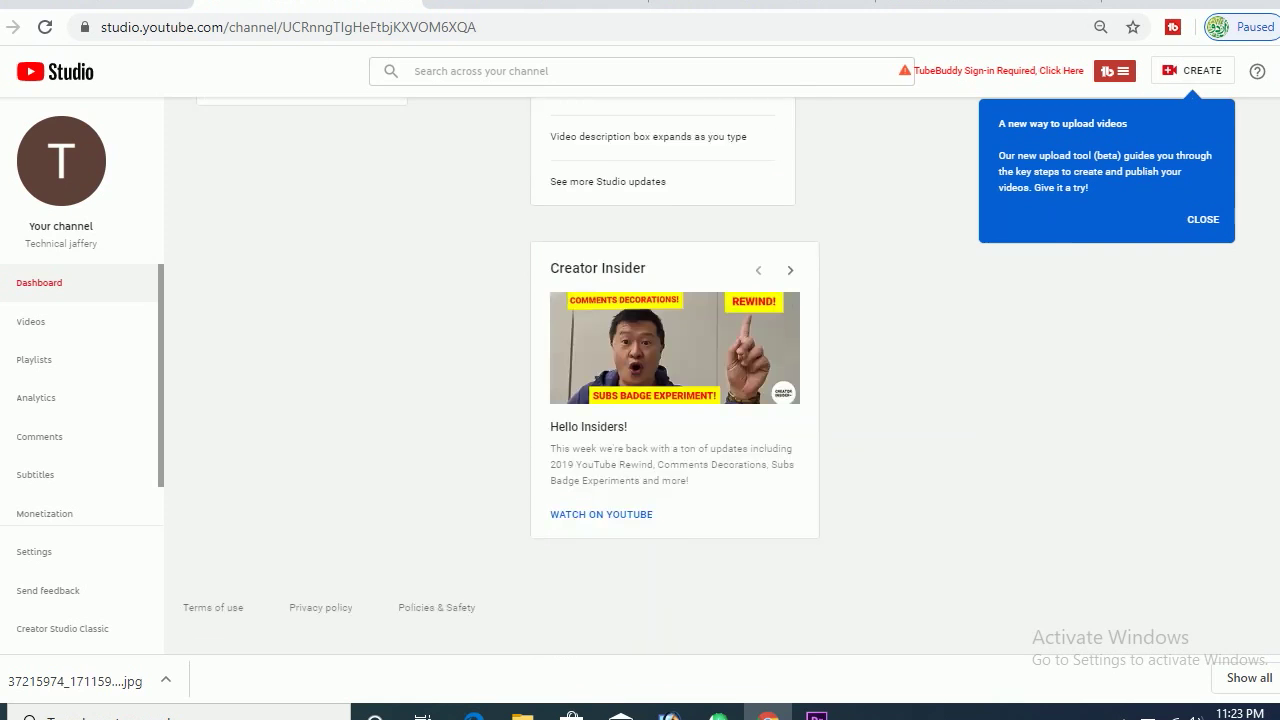
{"action": "scroll", "coordinate": [625, 380], "scroll_direction": "up", "scroll_amount": 5}
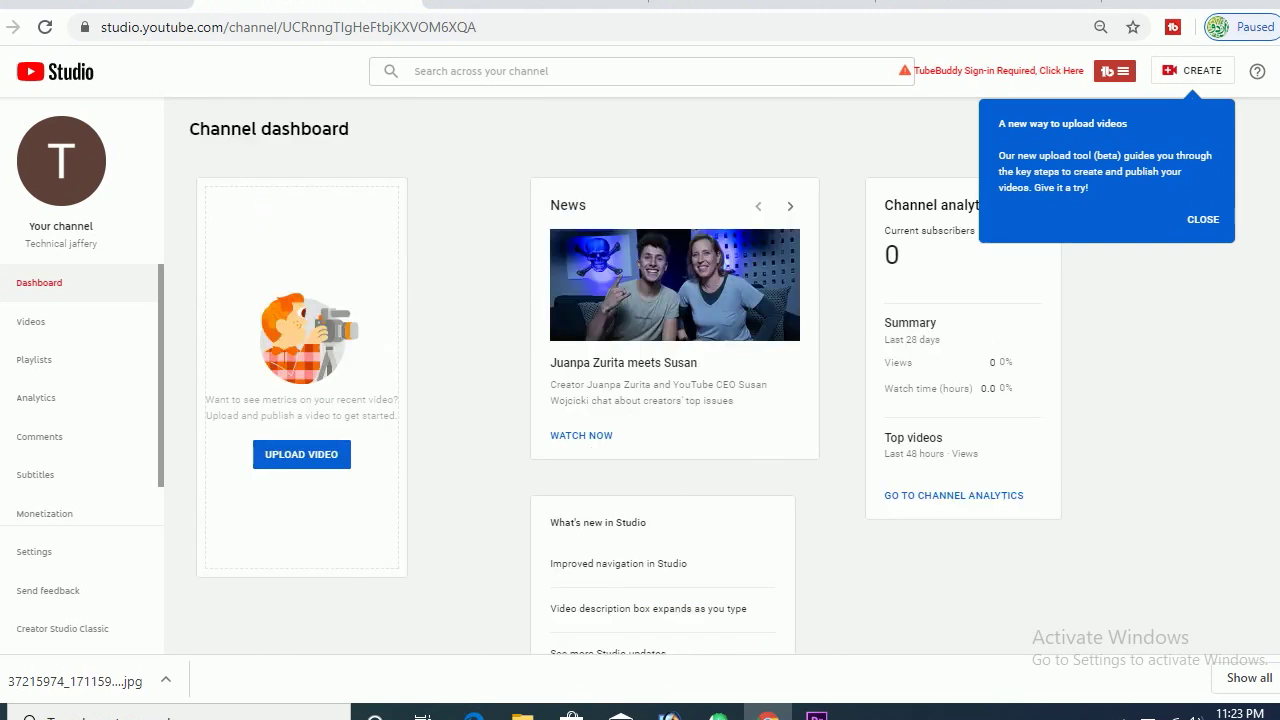
{"action": "left_click", "coordinate": [1203, 219]}
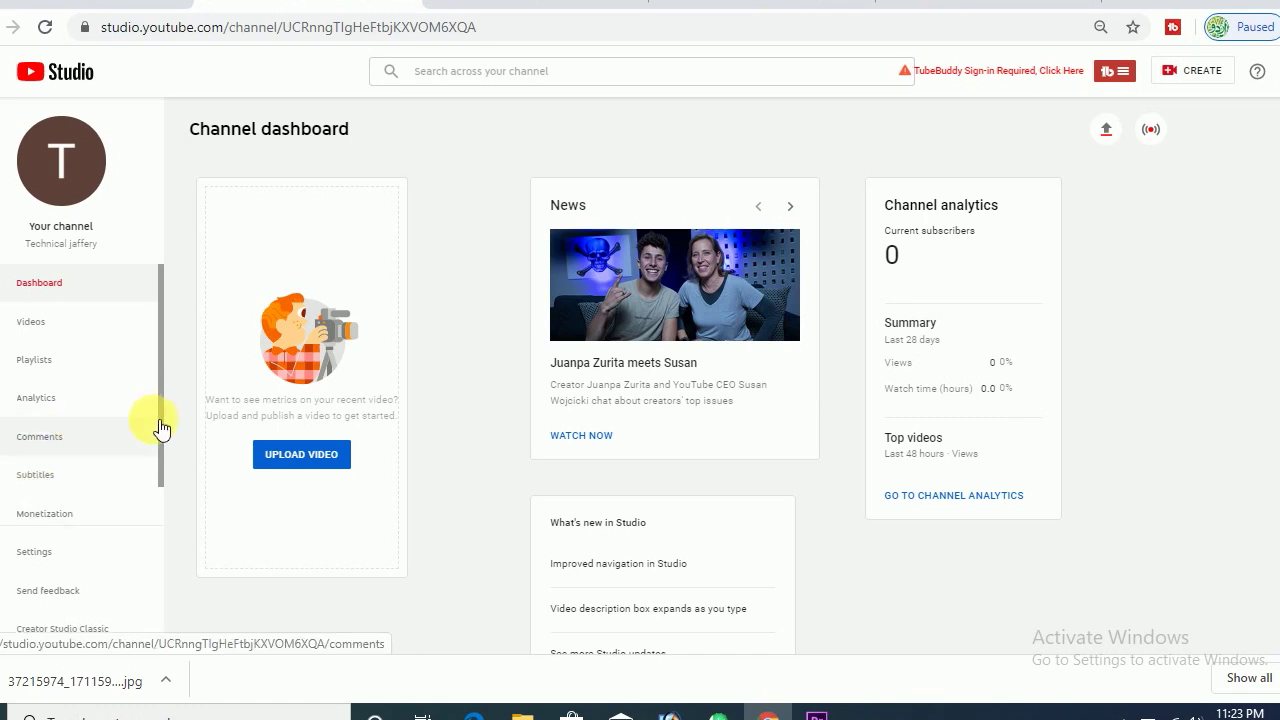
Step: Open the Studio settings and review the Community, Upload defaults and Channel basic info sections
{"action": "scroll", "coordinate": [159, 421], "scroll_direction": "down", "scroll_amount": 1}
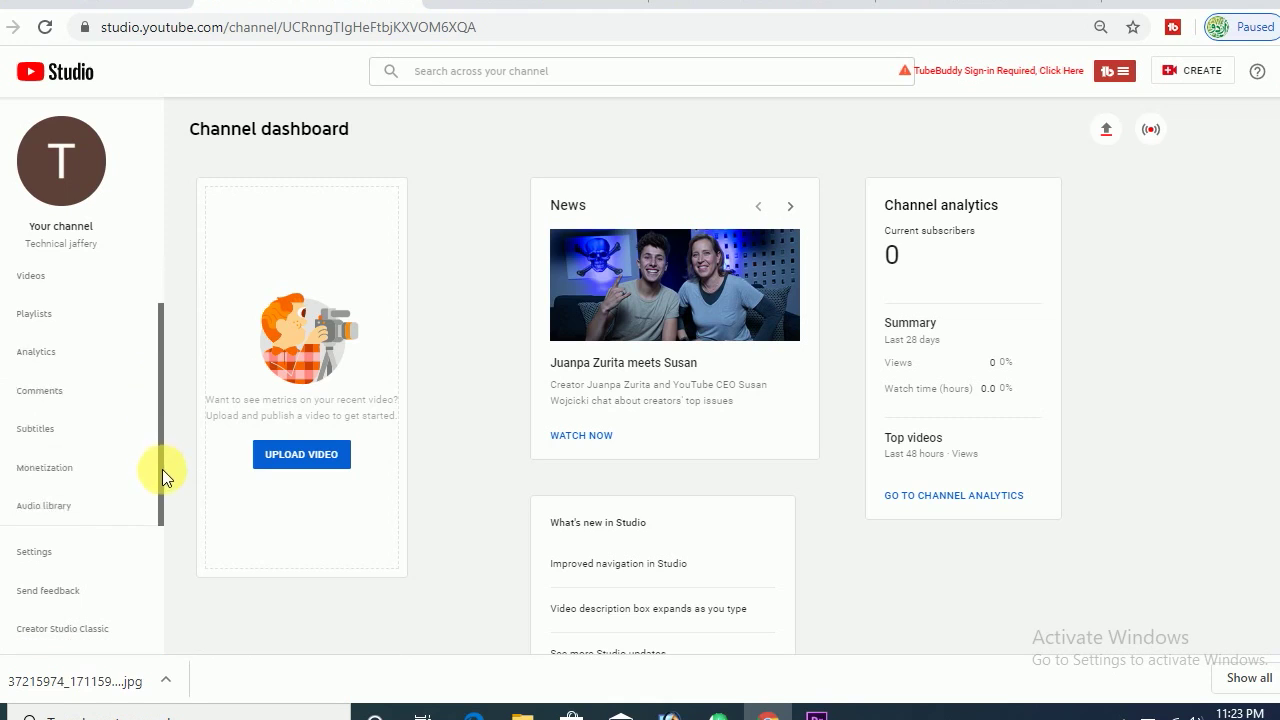
{"action": "scroll", "coordinate": [162, 469], "scroll_direction": "up", "scroll_amount": 1}
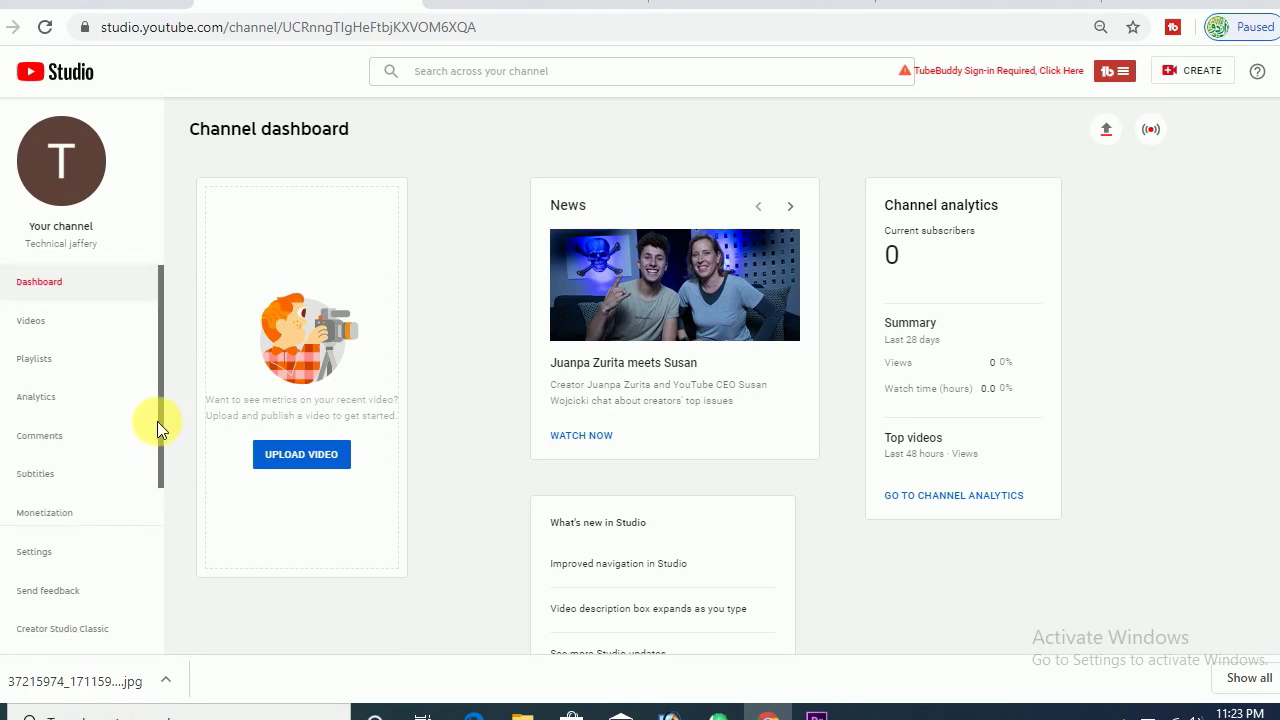
{"action": "left_click", "coordinate": [68, 549]}
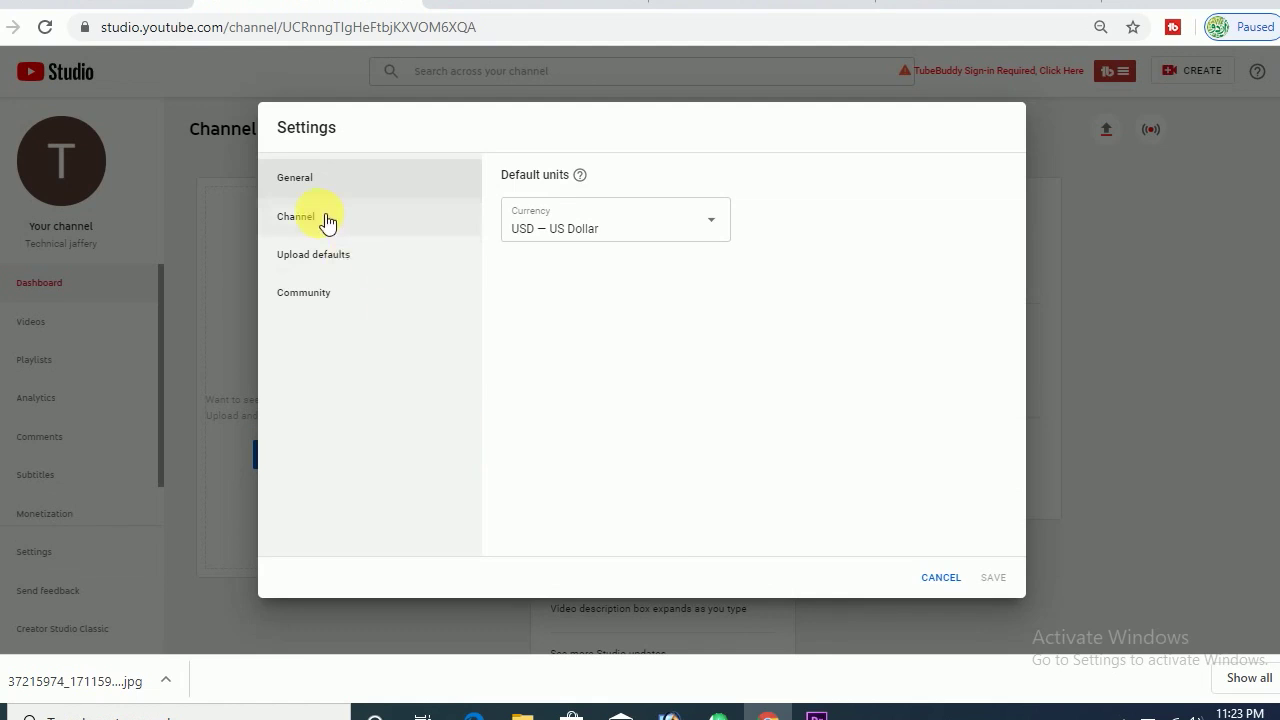
{"action": "left_click", "coordinate": [353, 297]}
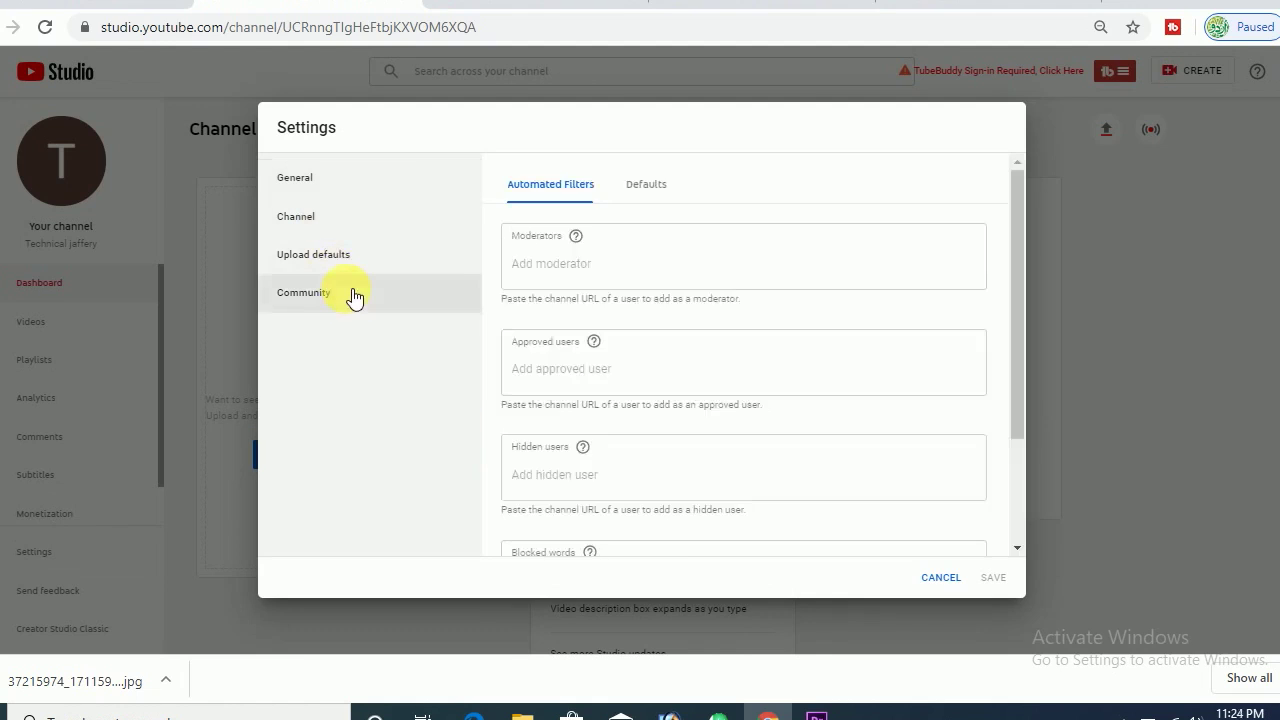
{"action": "left_click", "coordinate": [333, 262]}
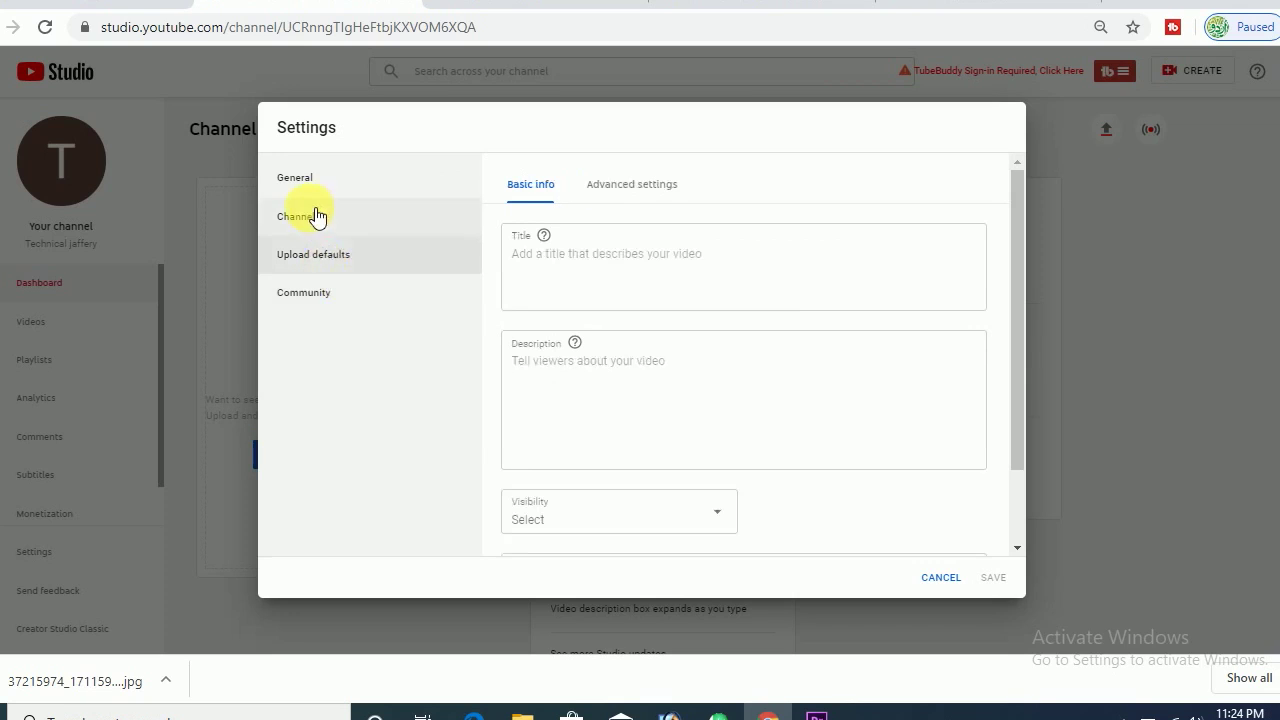
{"action": "left_click", "coordinate": [316, 217]}
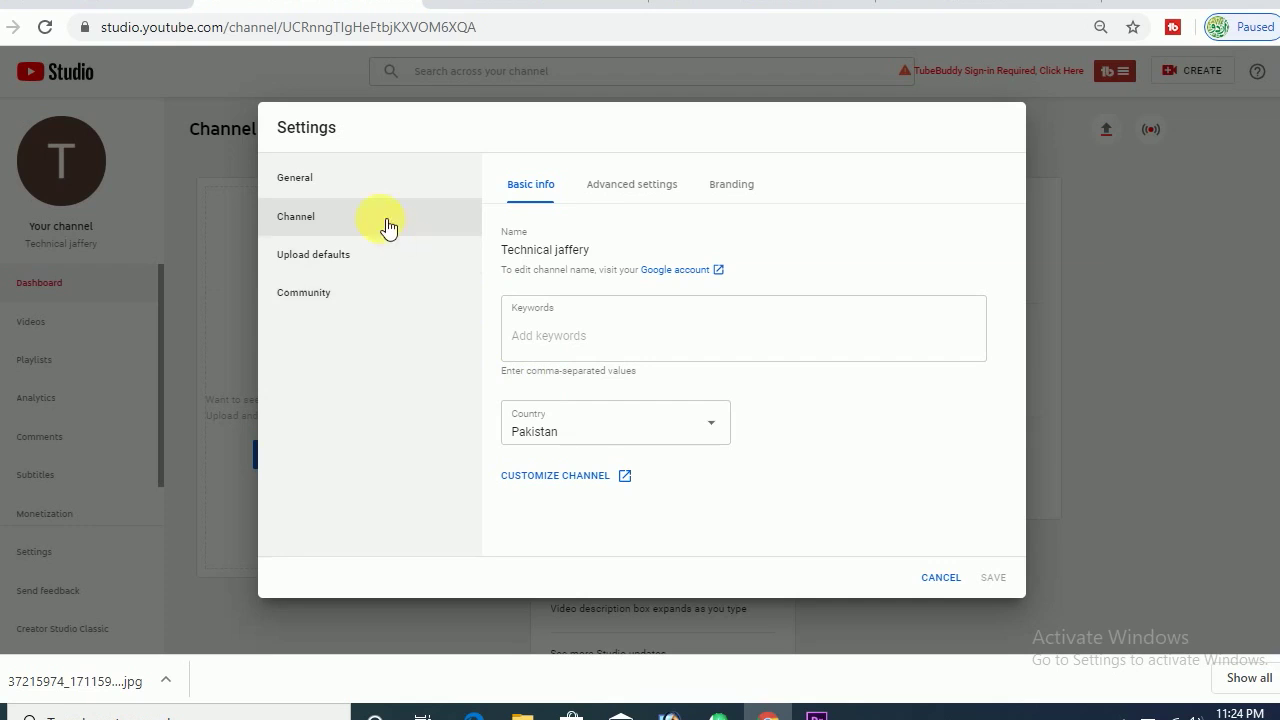
Step: Set the channel's audience to not made for kids in the advanced channel settings, and save the change
{"action": "left_click", "coordinate": [630, 192]}
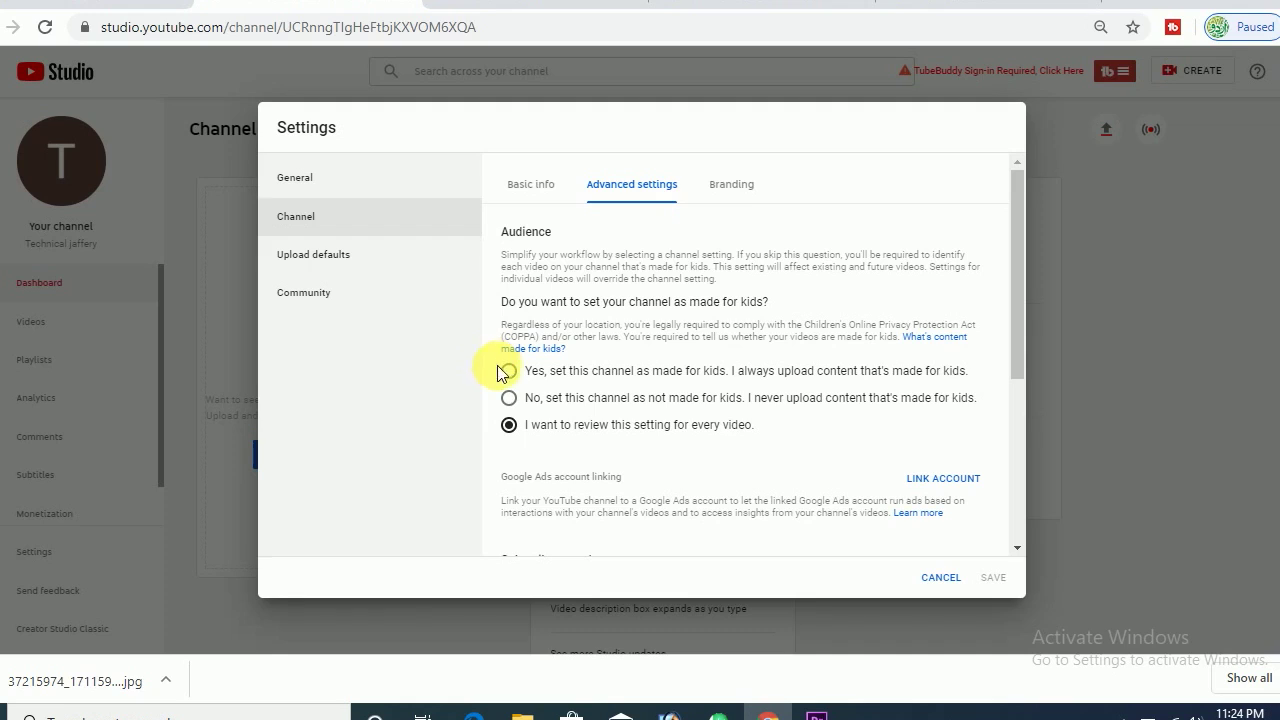
{"action": "left_click", "coordinate": [509, 372]}
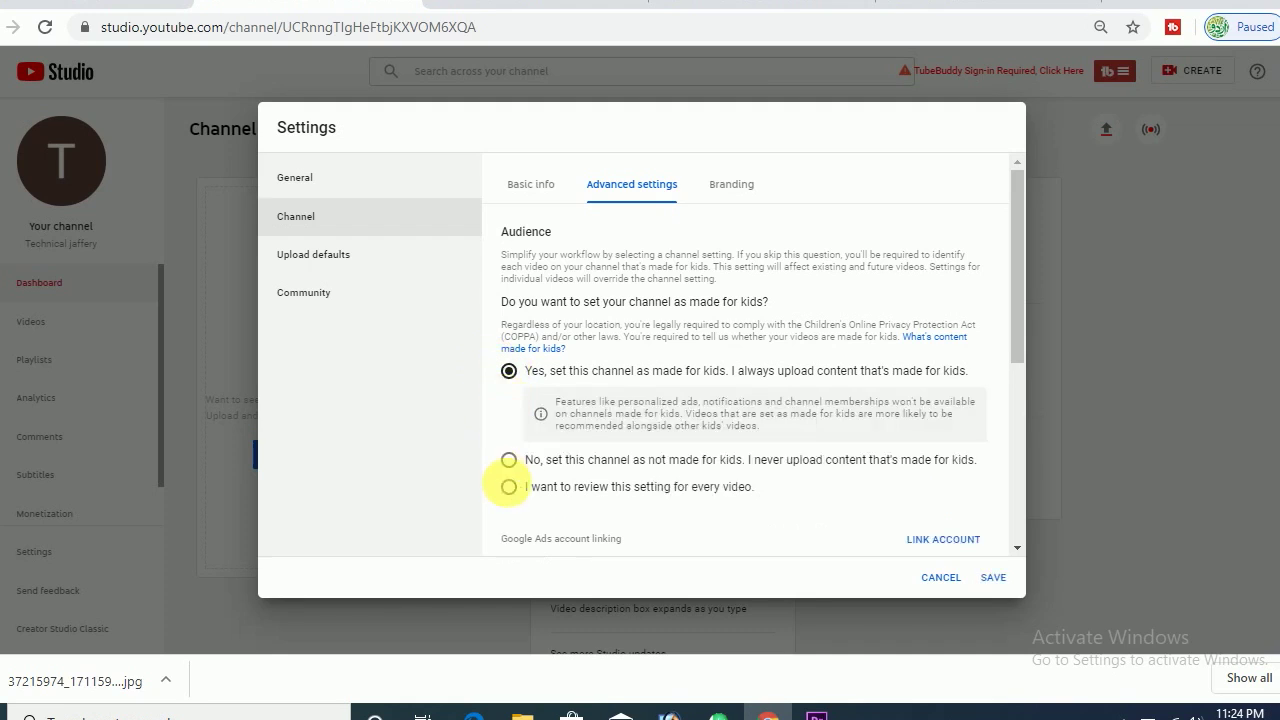
{"action": "left_click", "coordinate": [510, 460]}
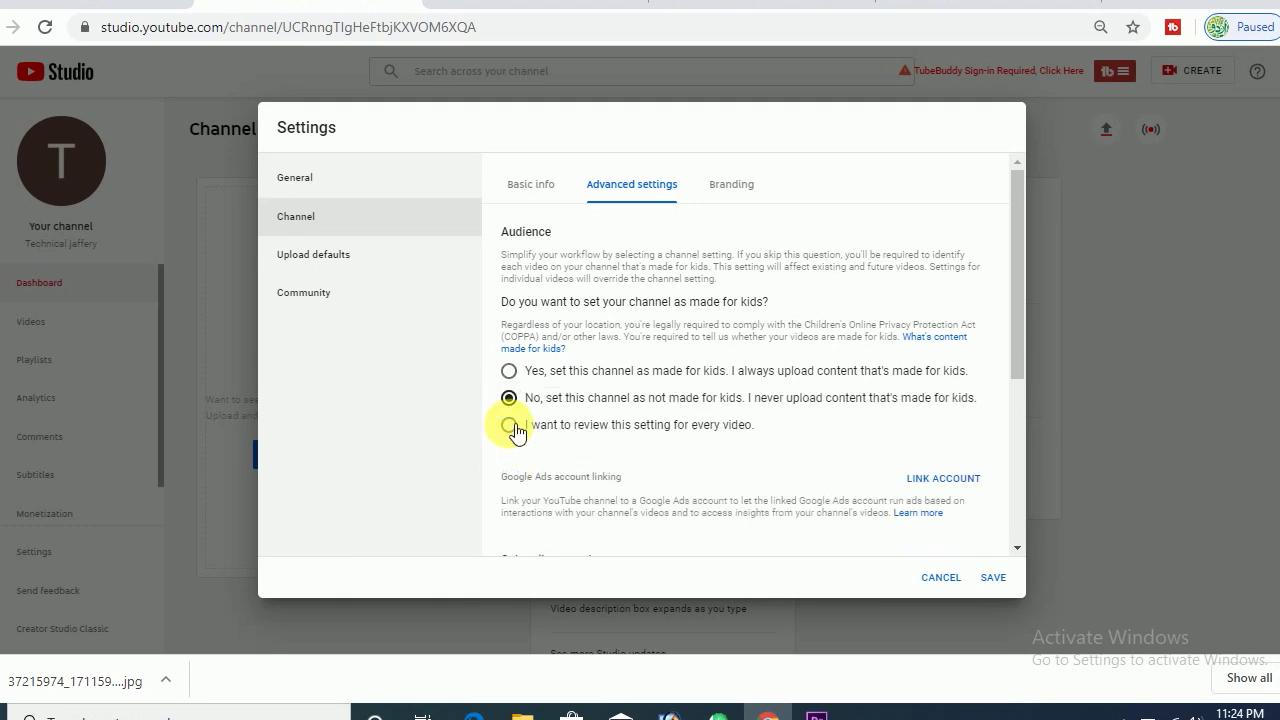
{"action": "left_click", "coordinate": [510, 426]}
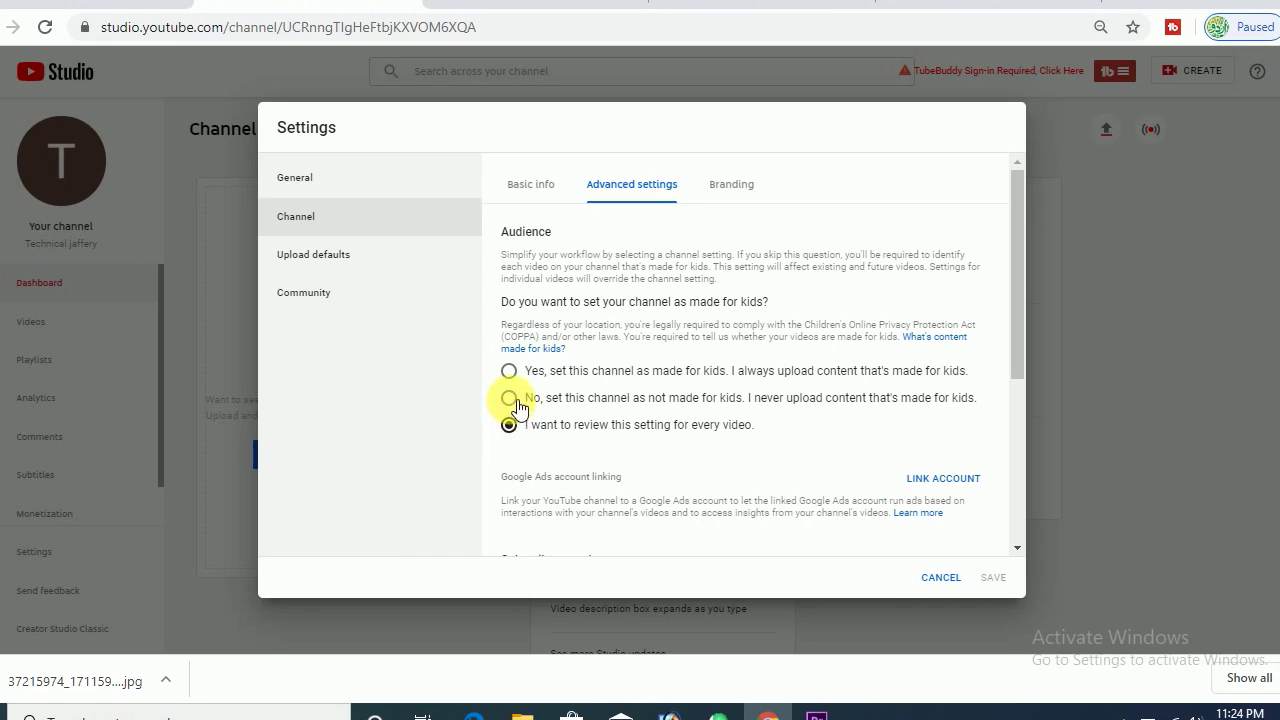
{"action": "left_click", "coordinate": [510, 399]}
{"action": "left_click", "coordinate": [1000, 578]}
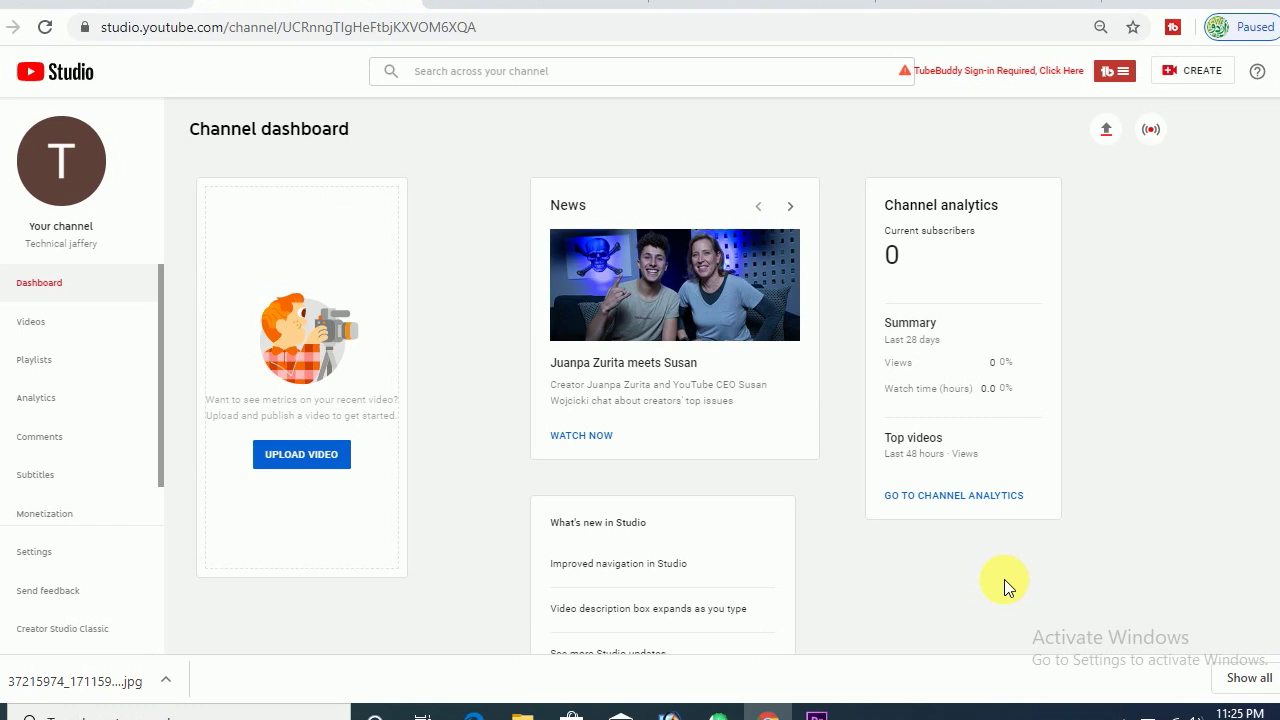
Step: Check the saved audience choice in the advanced channel settings, and close the settings without changes
{"action": "left_click", "coordinate": [57, 549]}
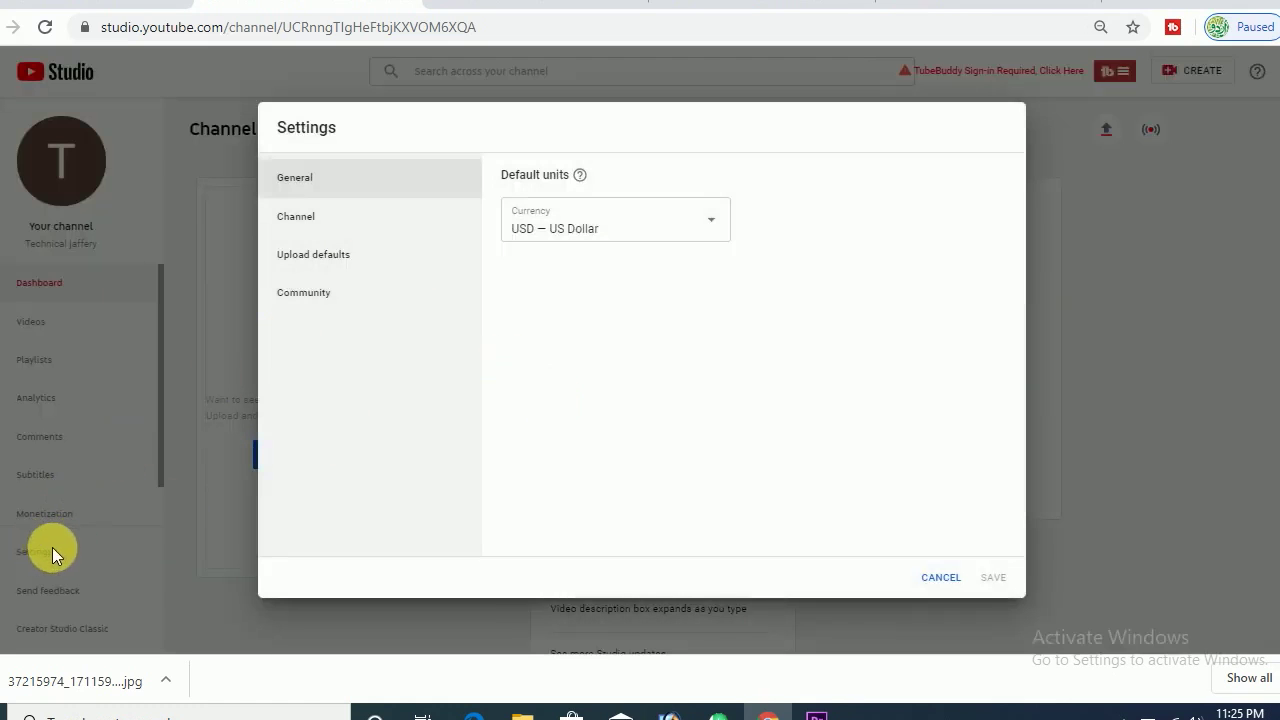
{"action": "left_click", "coordinate": [322, 229]}
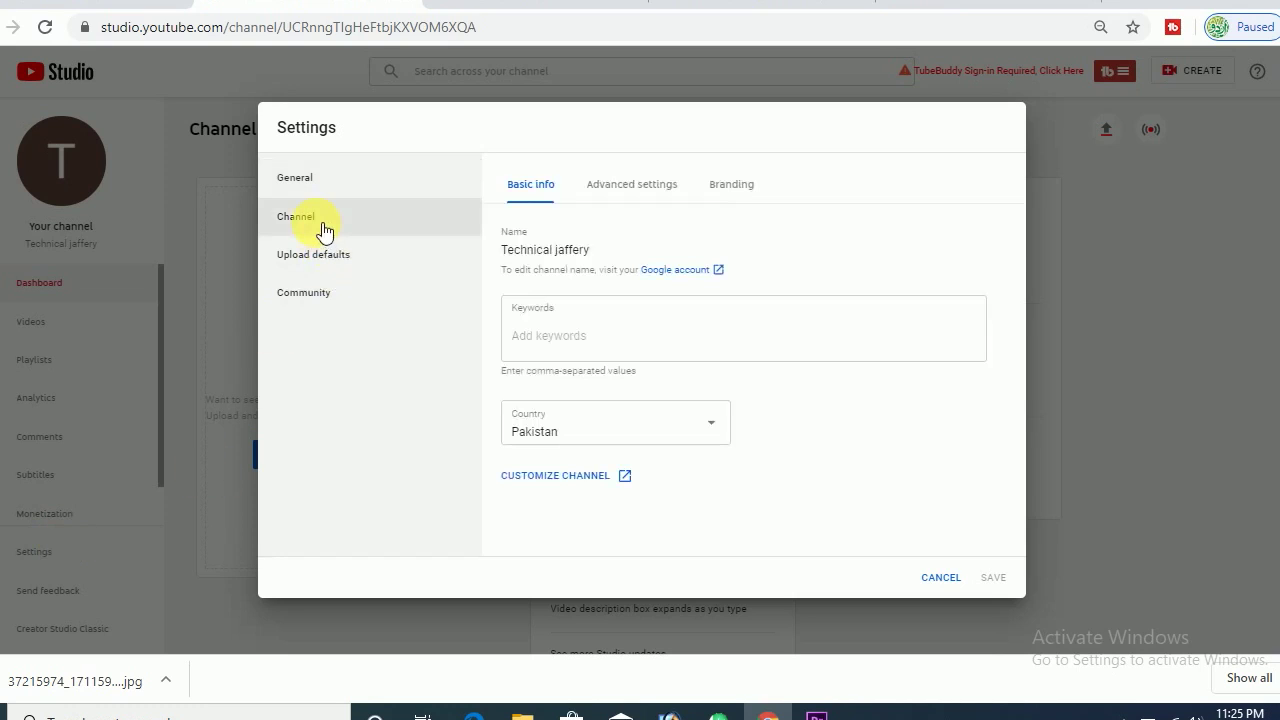
{"action": "left_click", "coordinate": [632, 190]}
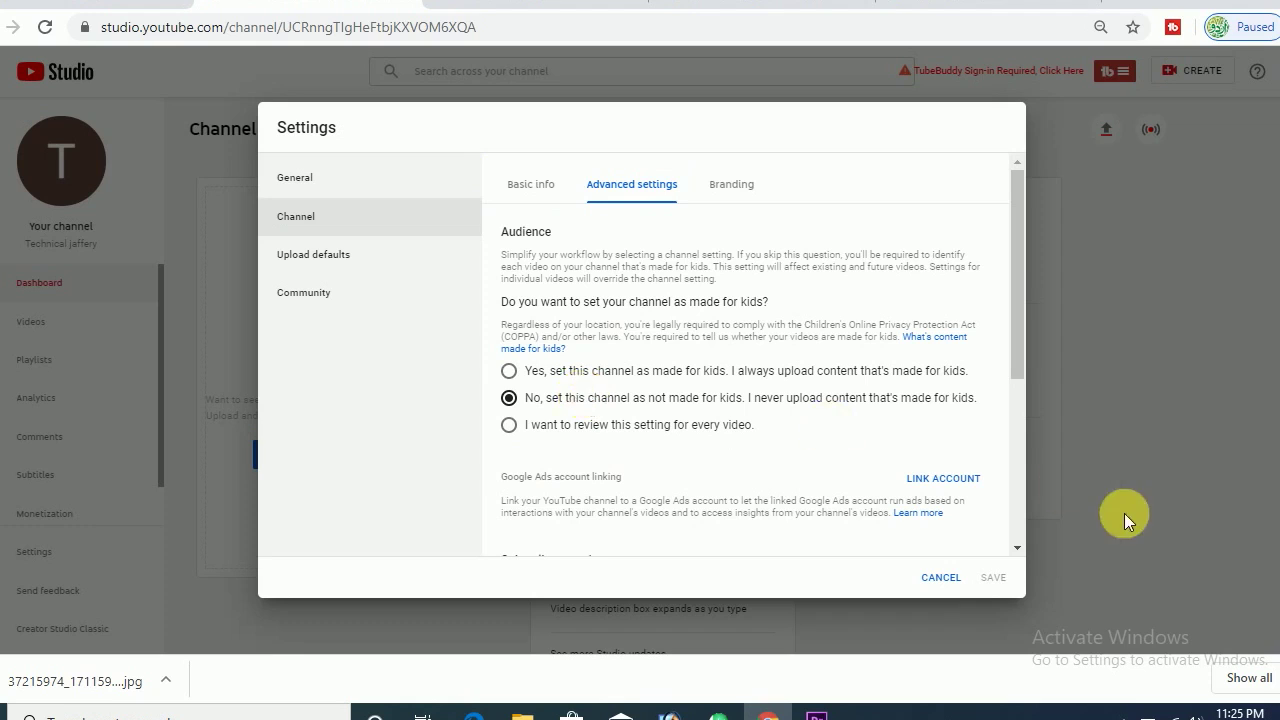
{"action": "left_click", "coordinate": [955, 577]}
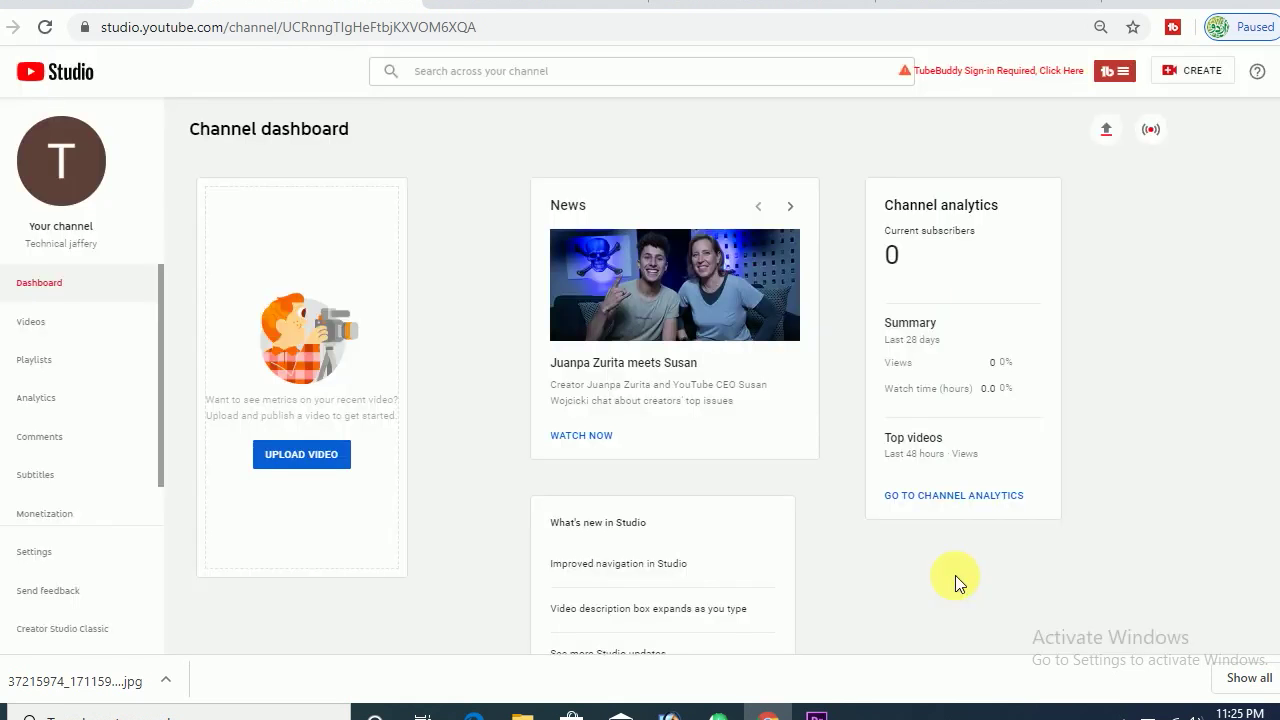